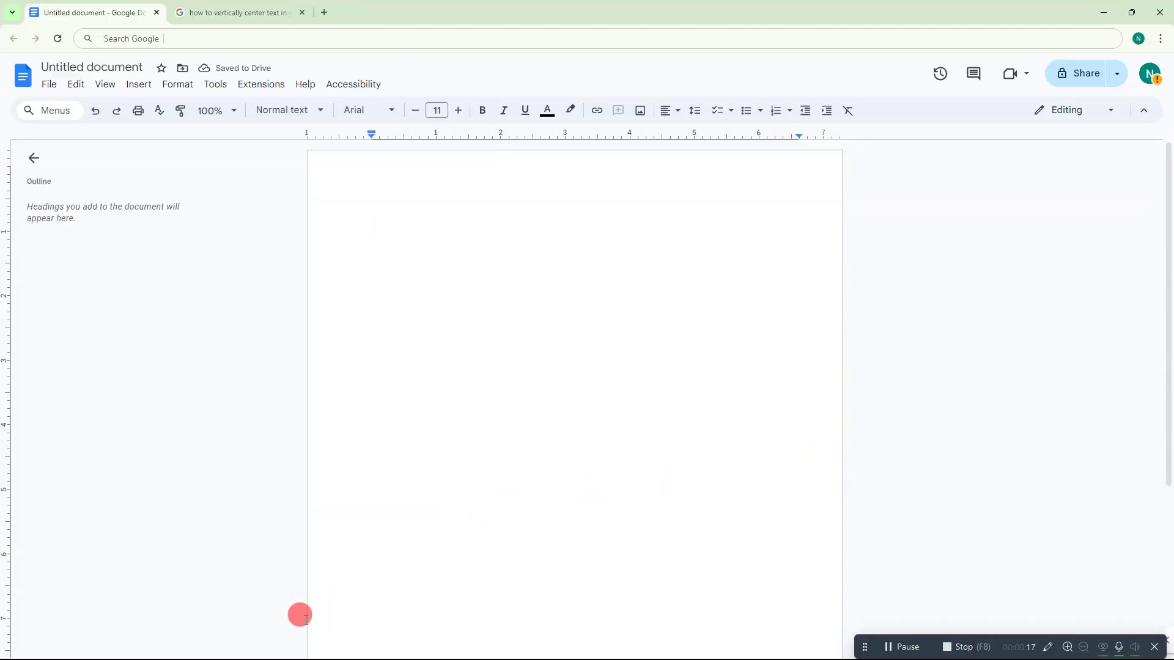
scroll(997, 376, down, 1)
scroll(997, 376, up, 1)
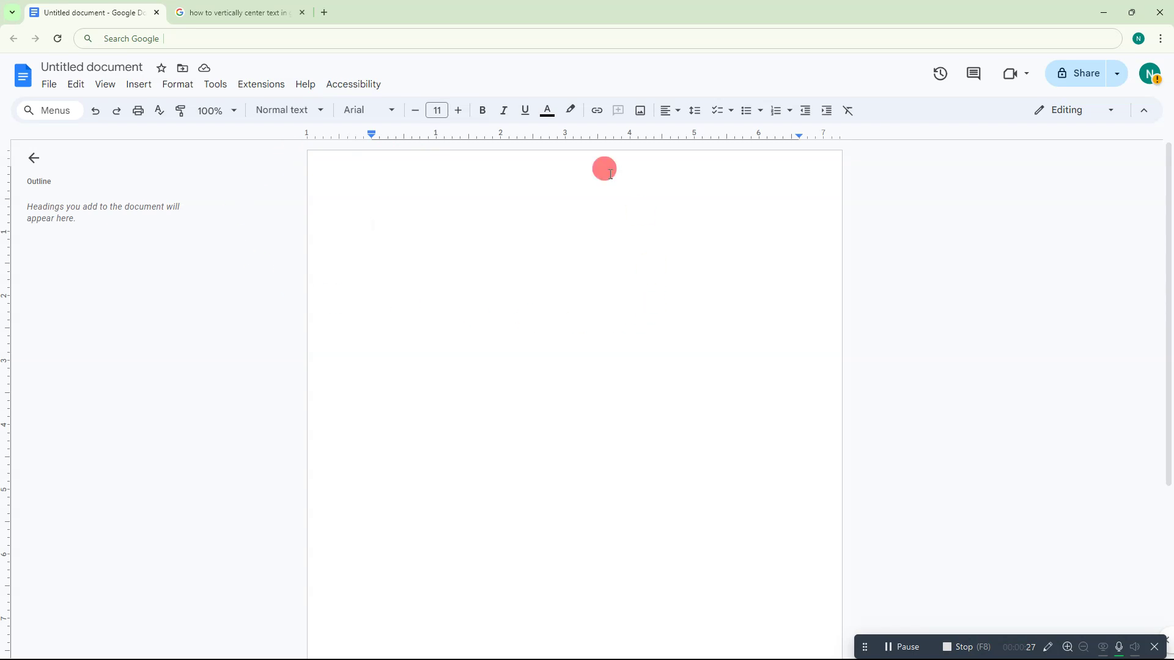
- Extend the left indent past the margin and the right indent toward the page edge, checking the ruler
right_click(525, 136)
drag(373, 136, 331, 135)
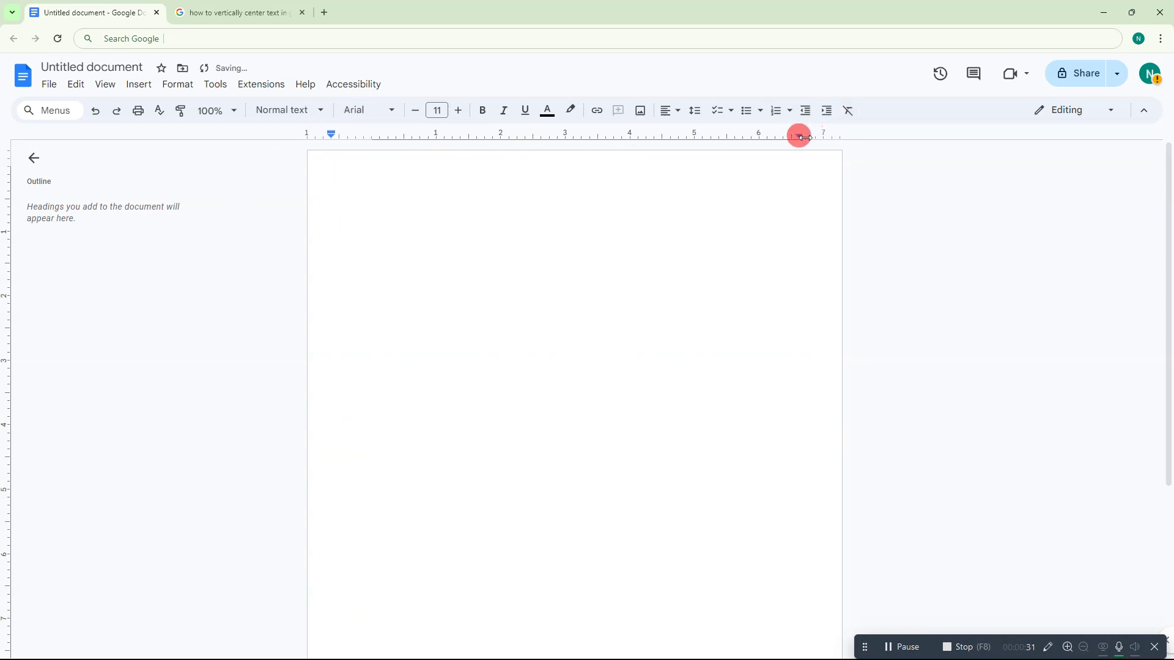
drag(801, 136, 821, 137)
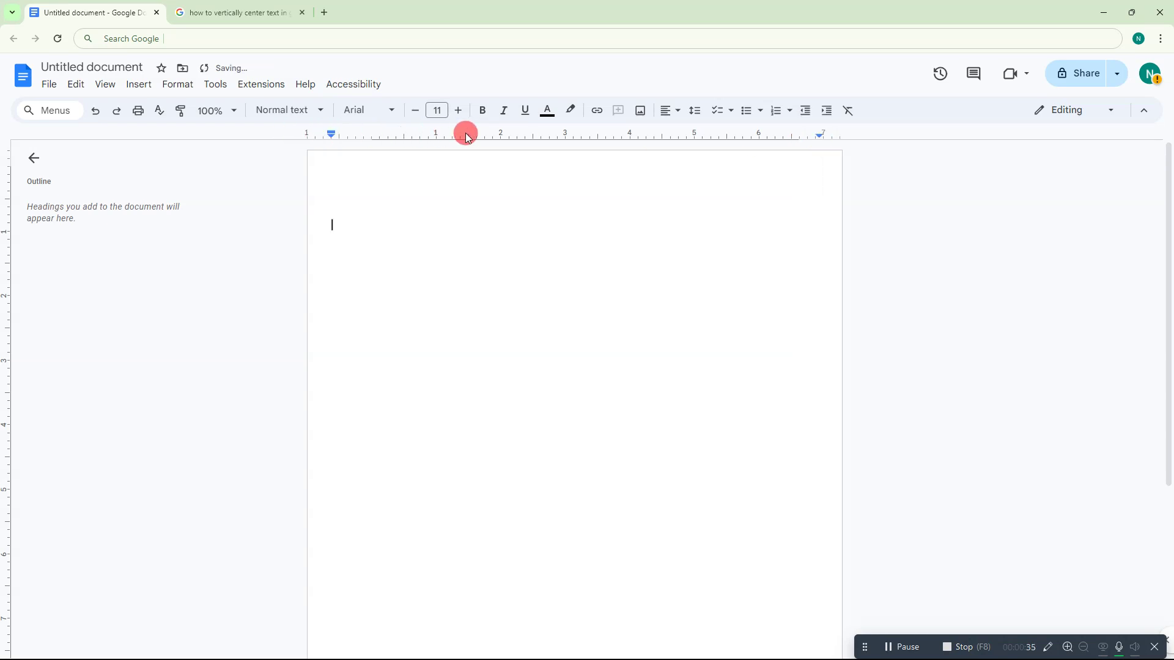
click(104, 83)
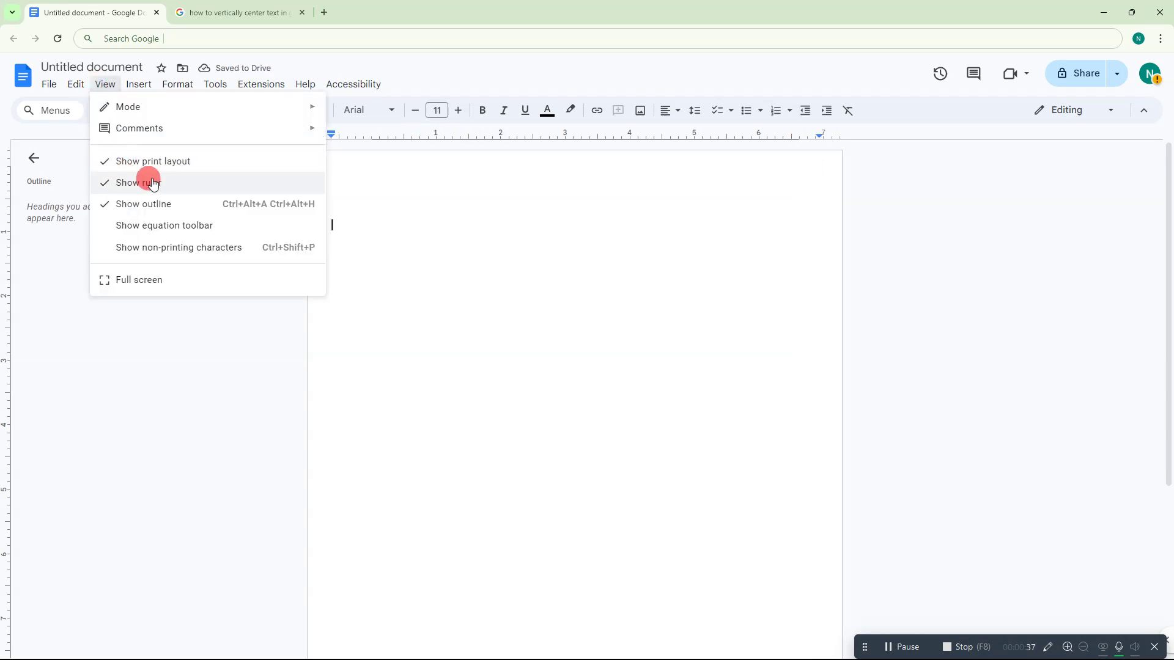
click(541, 172)
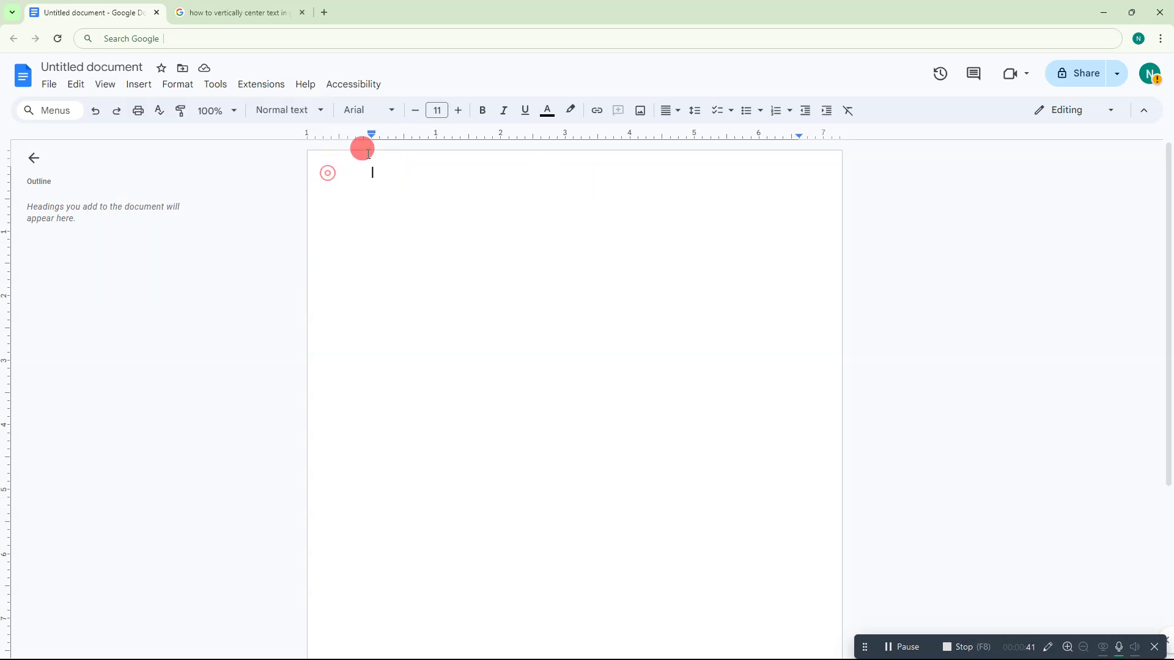
- Push both indents further toward the page edges and adjust the top margin
drag(372, 136, 327, 136)
drag(801, 137, 812, 137)
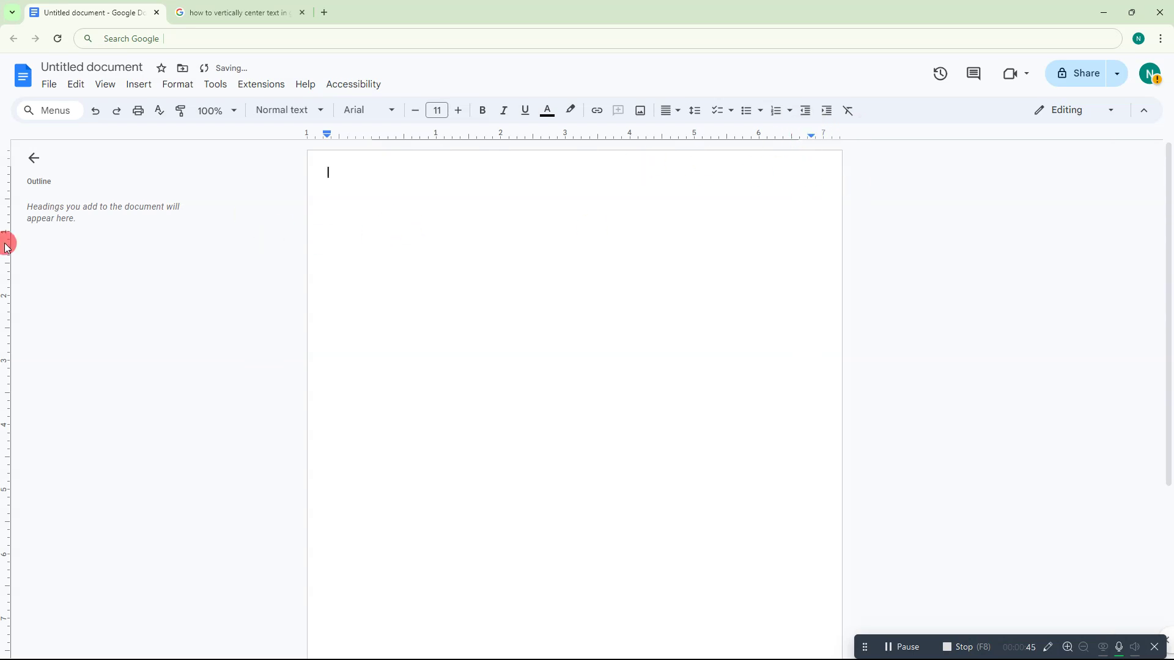
drag(13, 150, 14, 146)
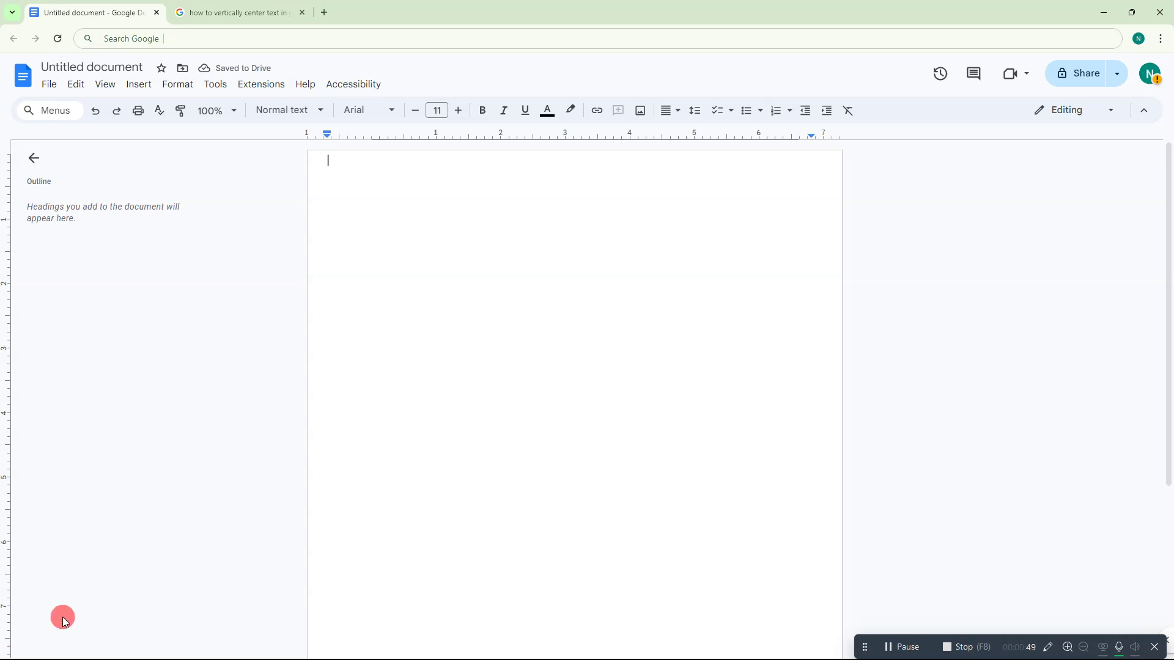
scroll(715, 376, down, 3)
scroll(727, 376, down, 2)
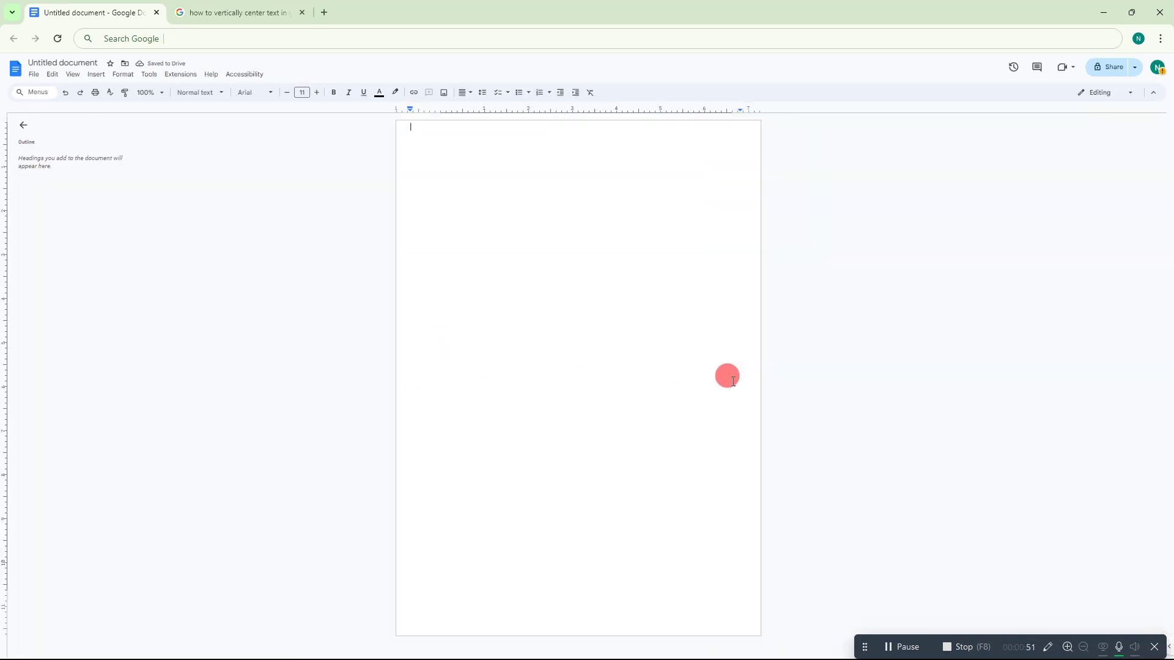
scroll(775, 307, up, 1)
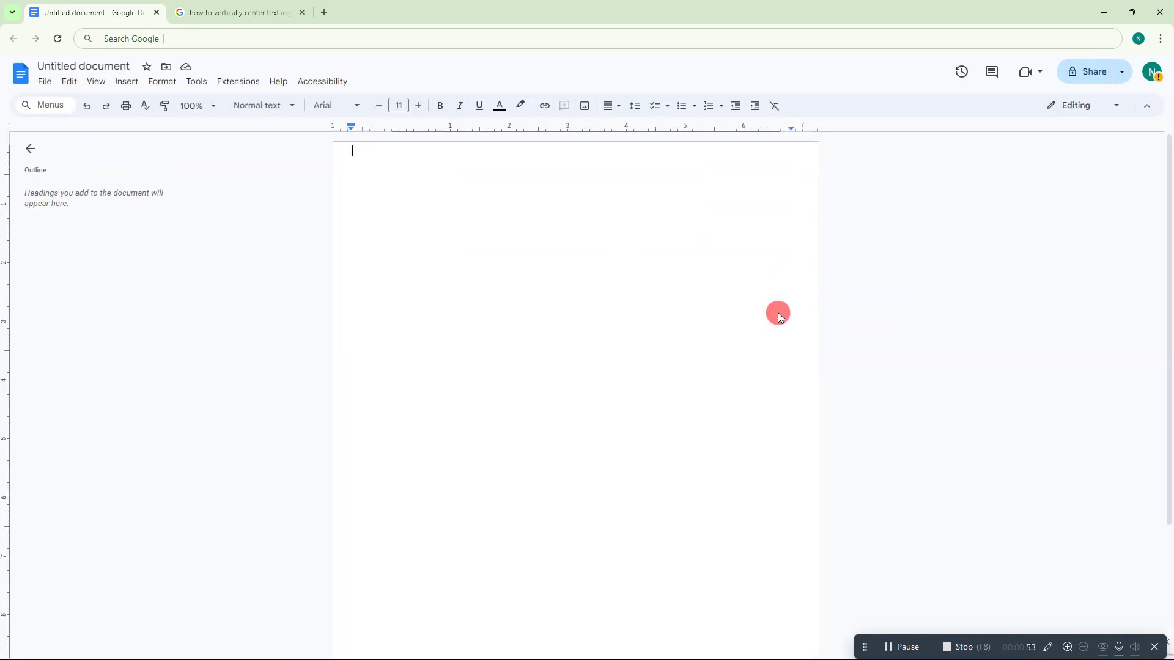
scroll(776, 307, up, 1)
scroll(776, 306, up, 1)
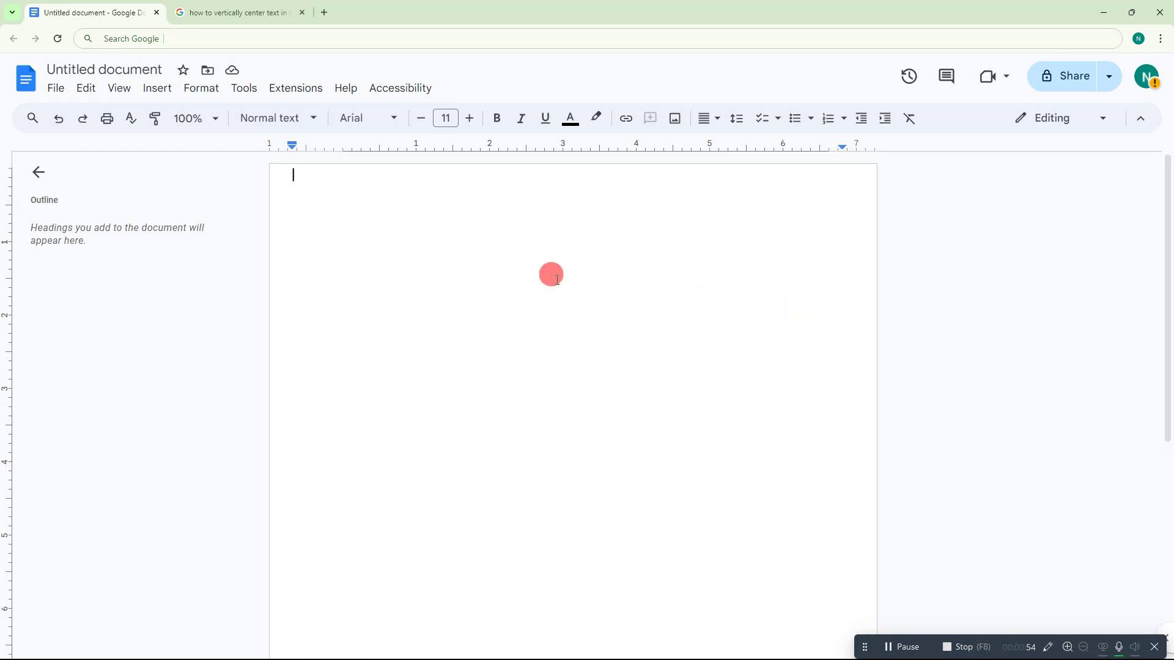
click(156, 88)
mouse_move(186, 164)
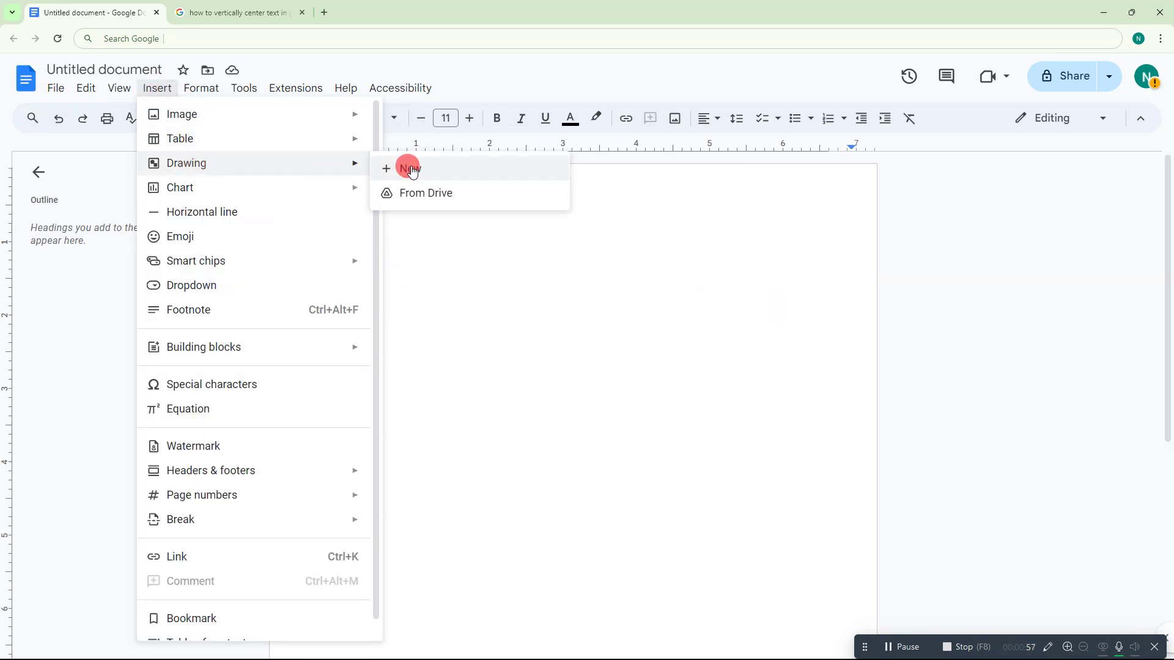
- Create a new drawing with a text box reading 'Netcat webtech zone' and select its text
click(410, 169)
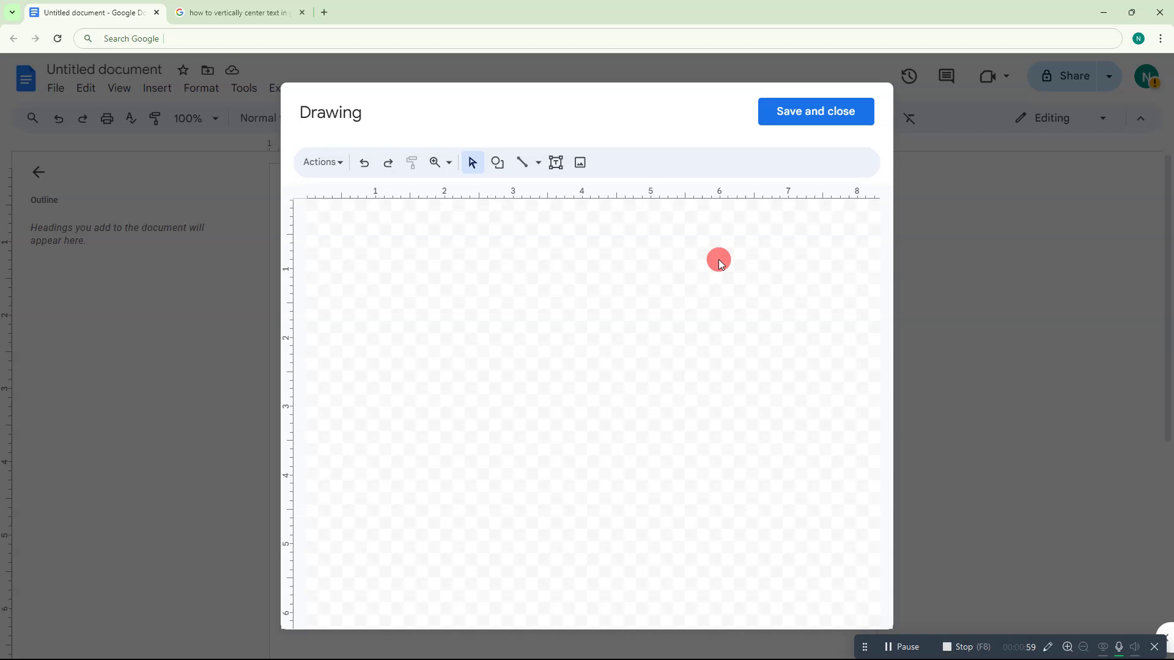
click(556, 163)
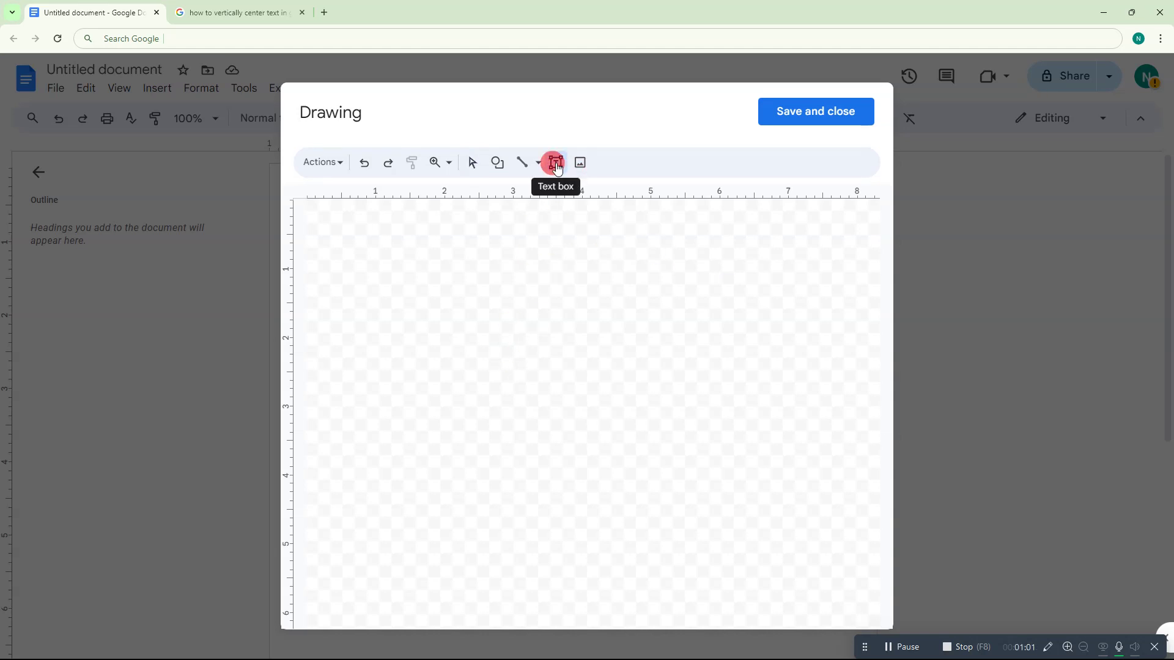
drag(449, 313, 678, 426)
text(Netcat webtech zone)
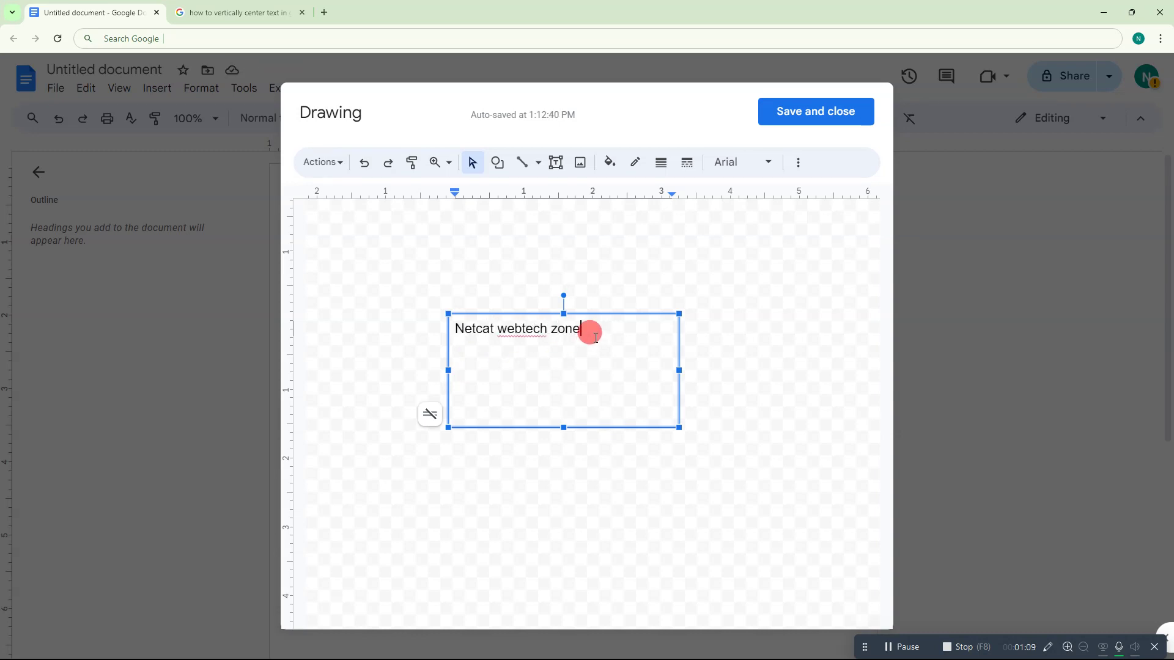
drag(587, 329, 408, 338)
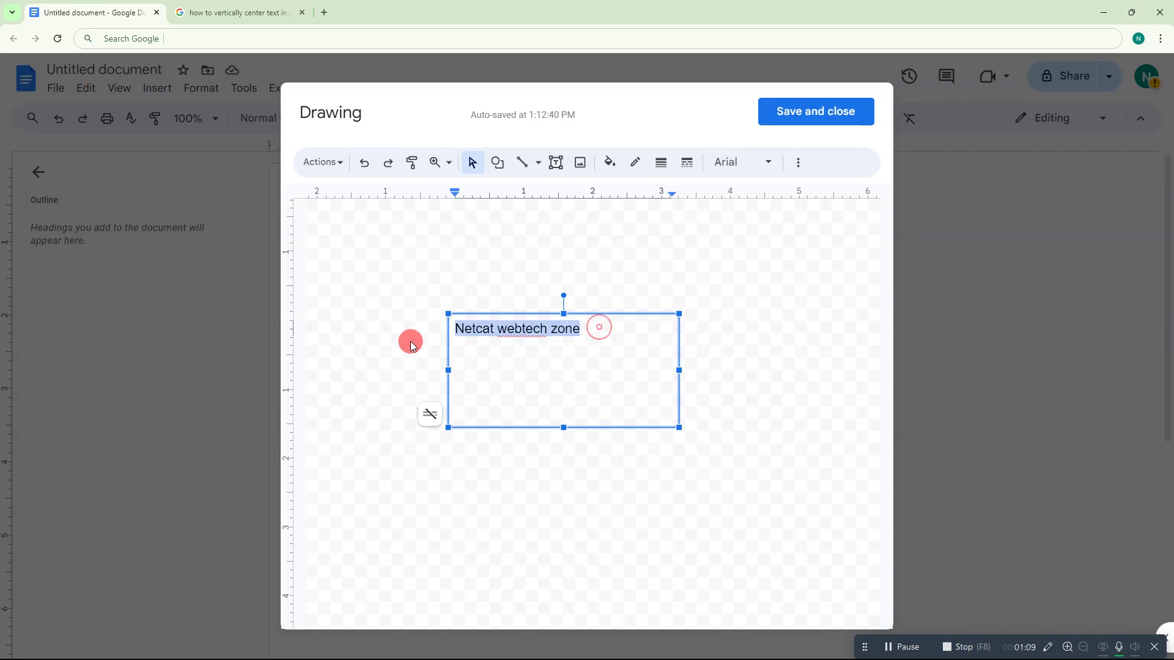
- Center the text horizontally in the text box and shrink the box to fit
click(799, 162)
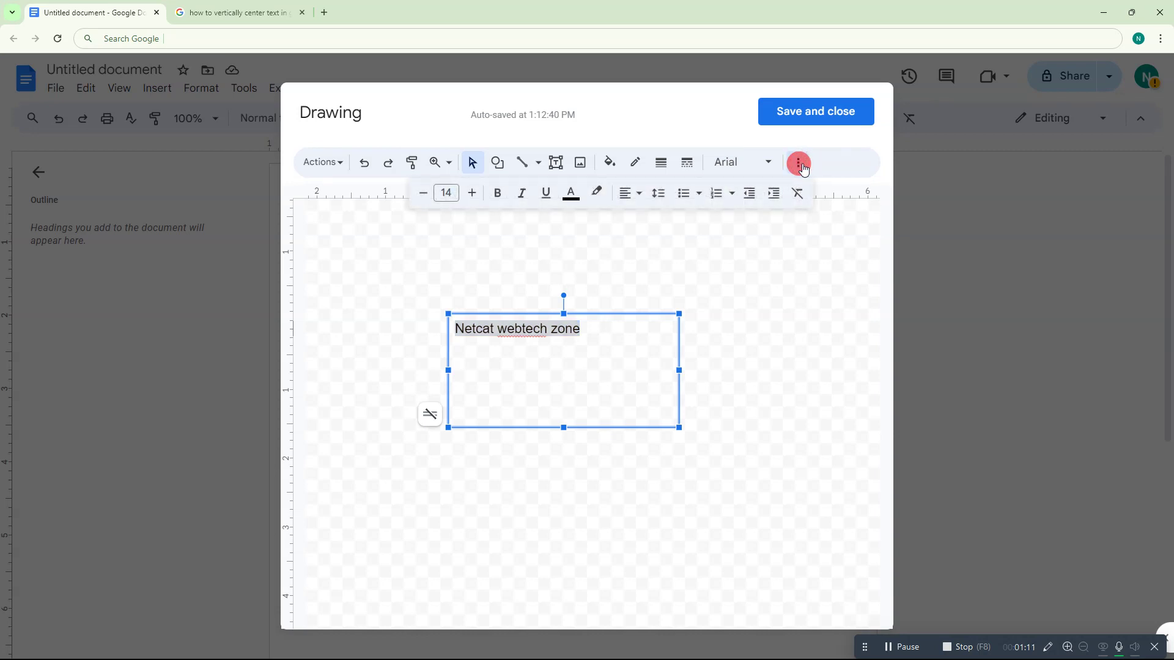
click(629, 194)
click(648, 223)
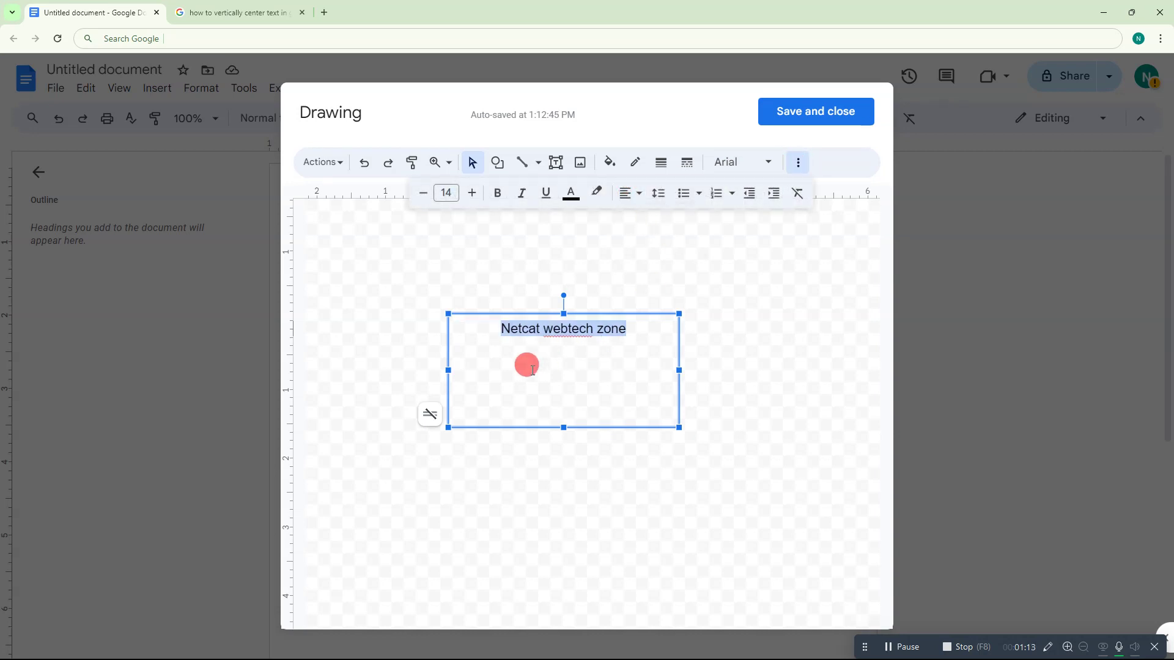
drag(563, 426, 563, 355)
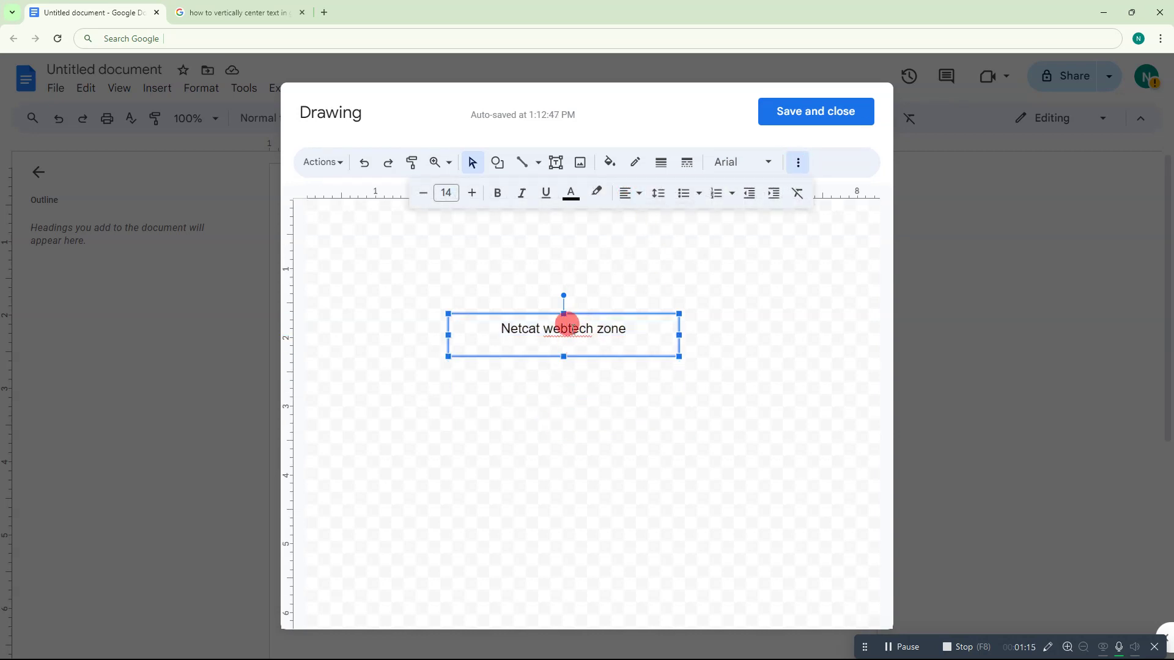
click(564, 328)
key(ctrl+a)
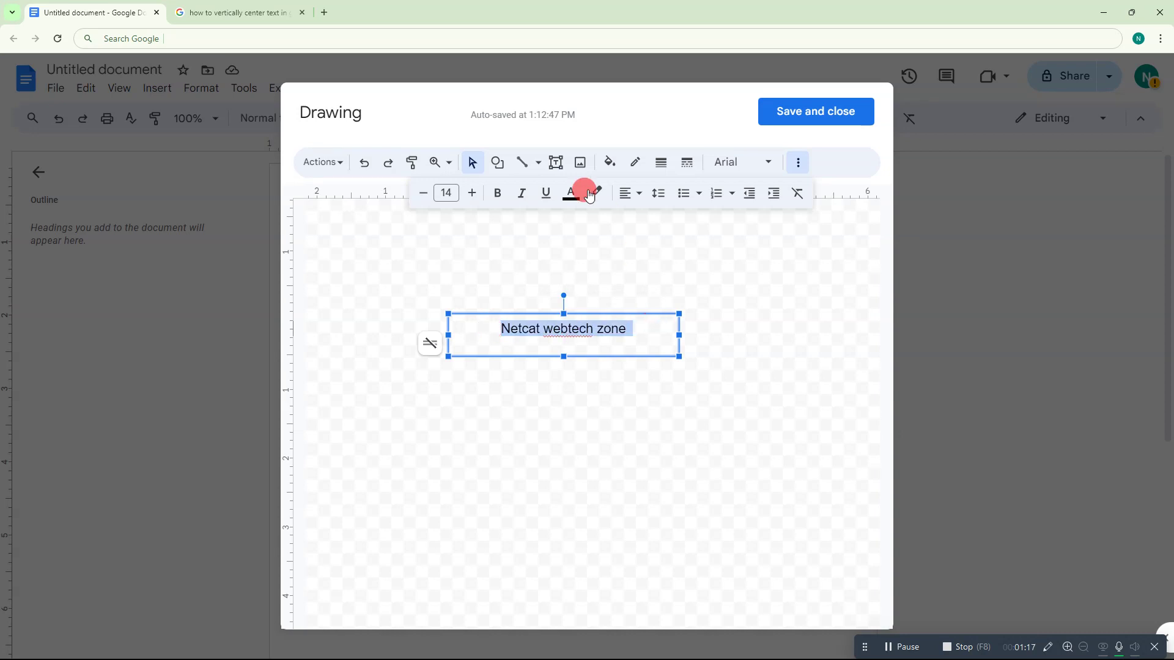
- Make the text bold and dark red, then tighten the text box size
click(499, 193)
click(571, 193)
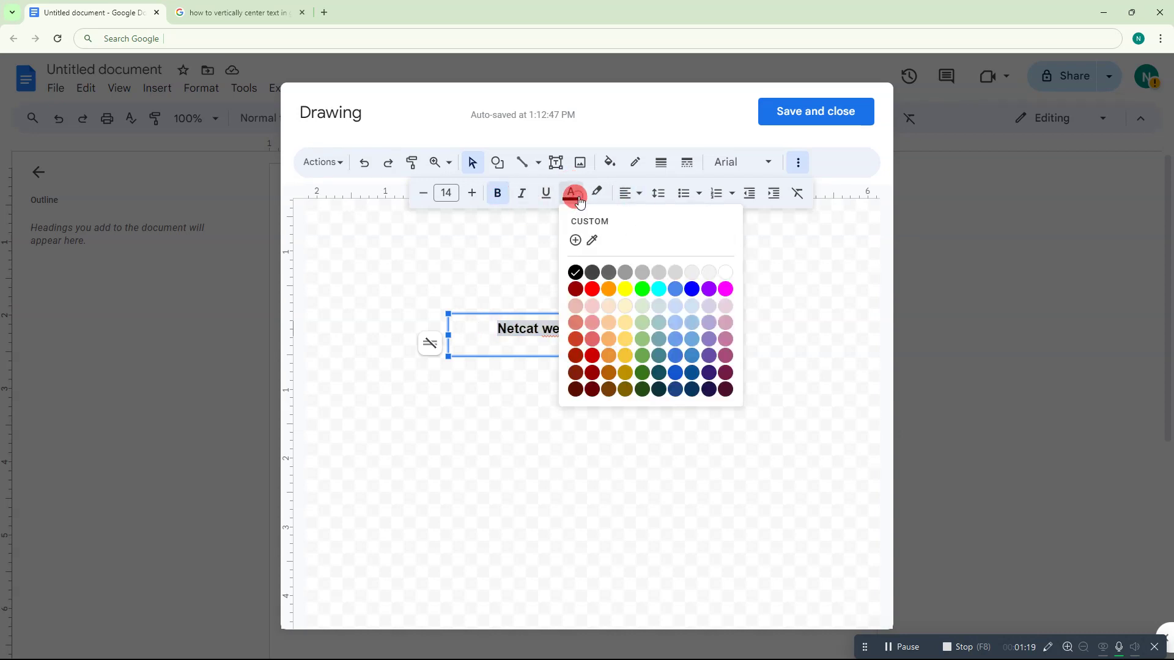
click(576, 289)
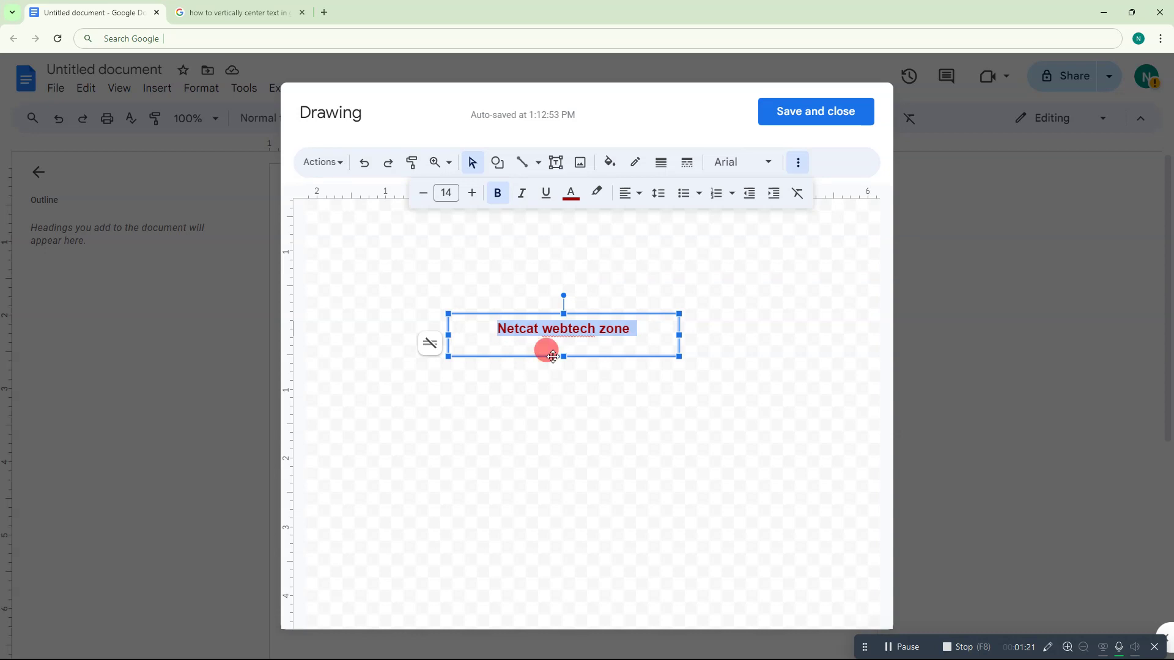
click(567, 342)
drag(564, 357, 564, 342)
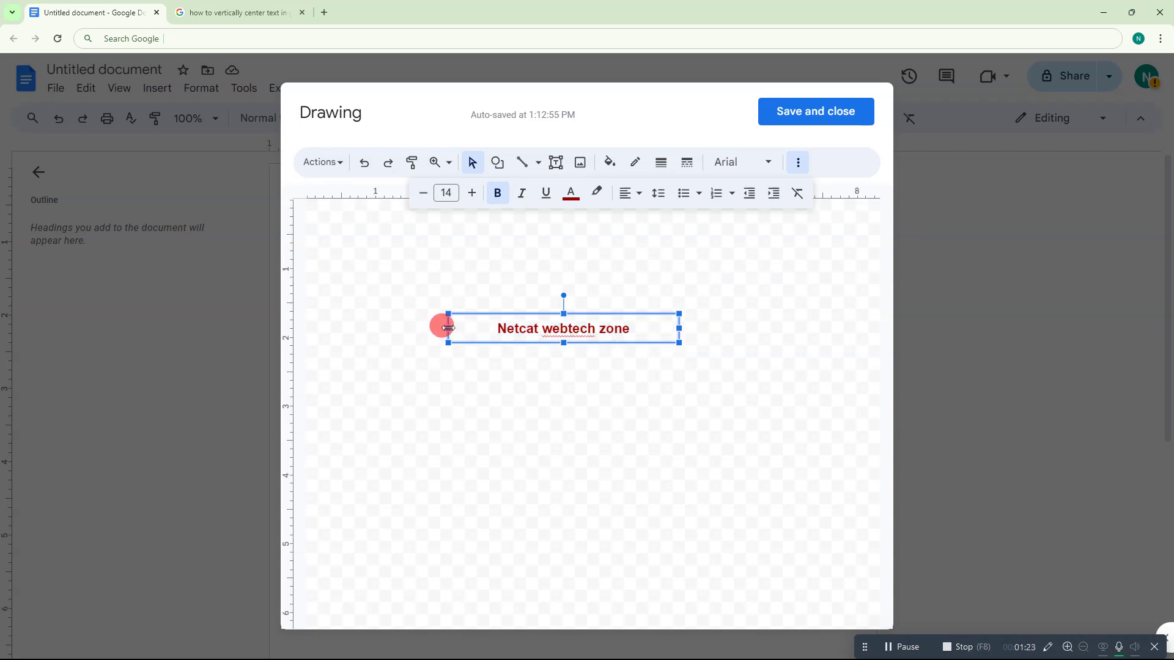
drag(448, 327, 458, 328)
- Enlarge the text to 20 pt, adjust the box height, and save the drawing into the document
click(471, 193)
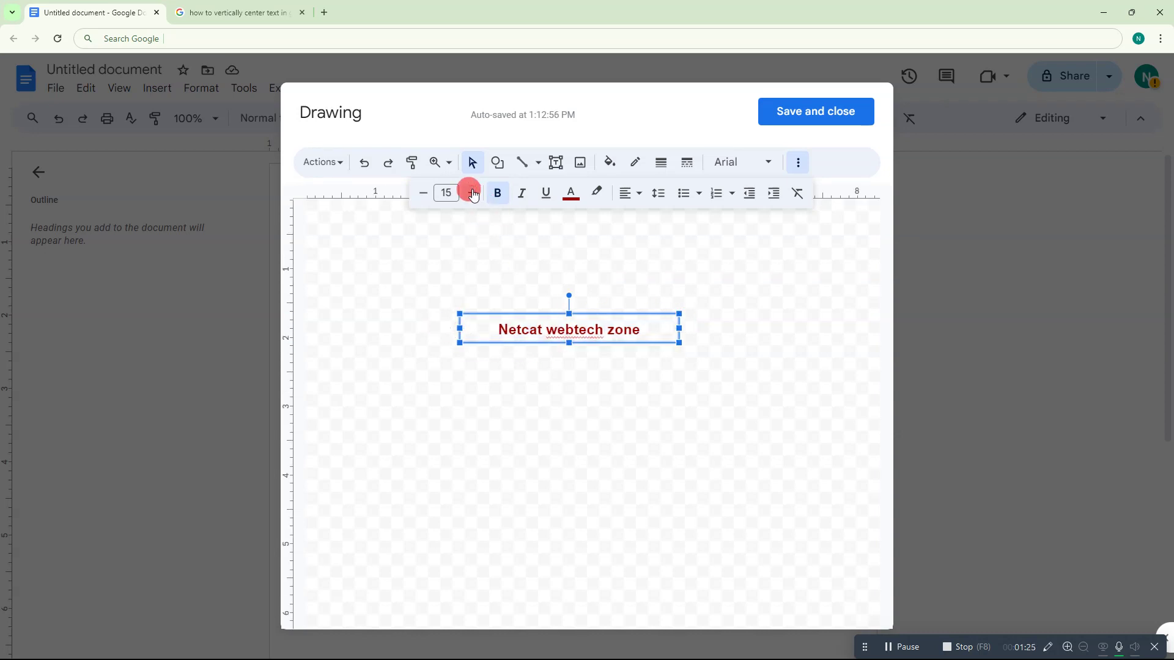
click(472, 193)
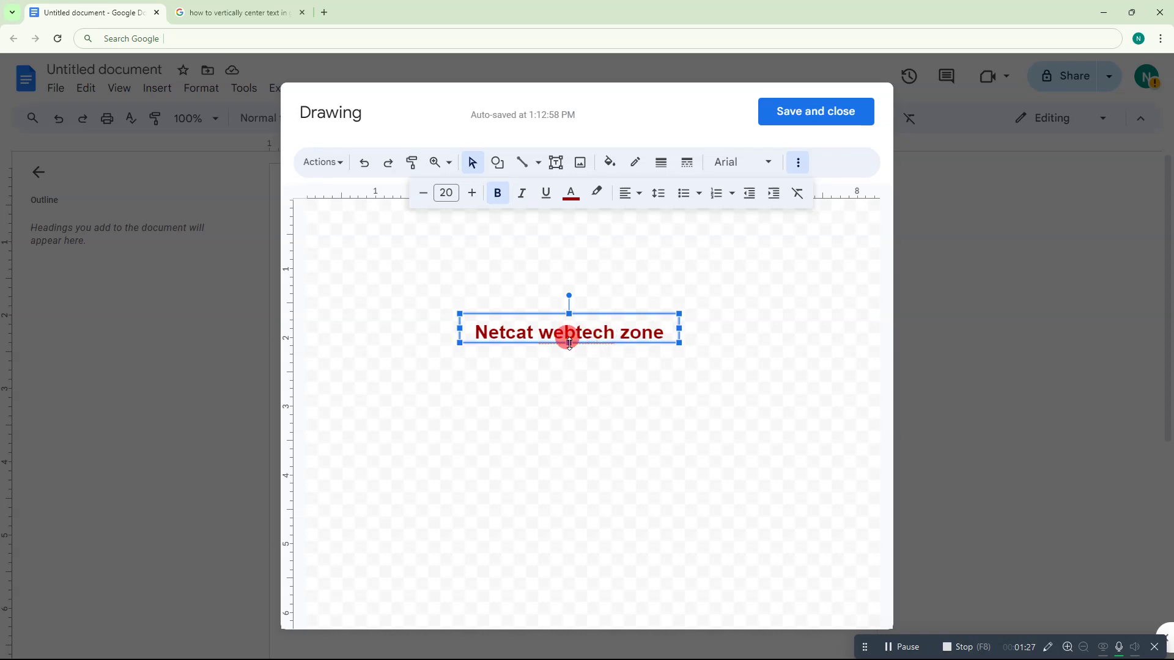
drag(570, 343, 569, 348)
click(700, 377)
click(569, 333)
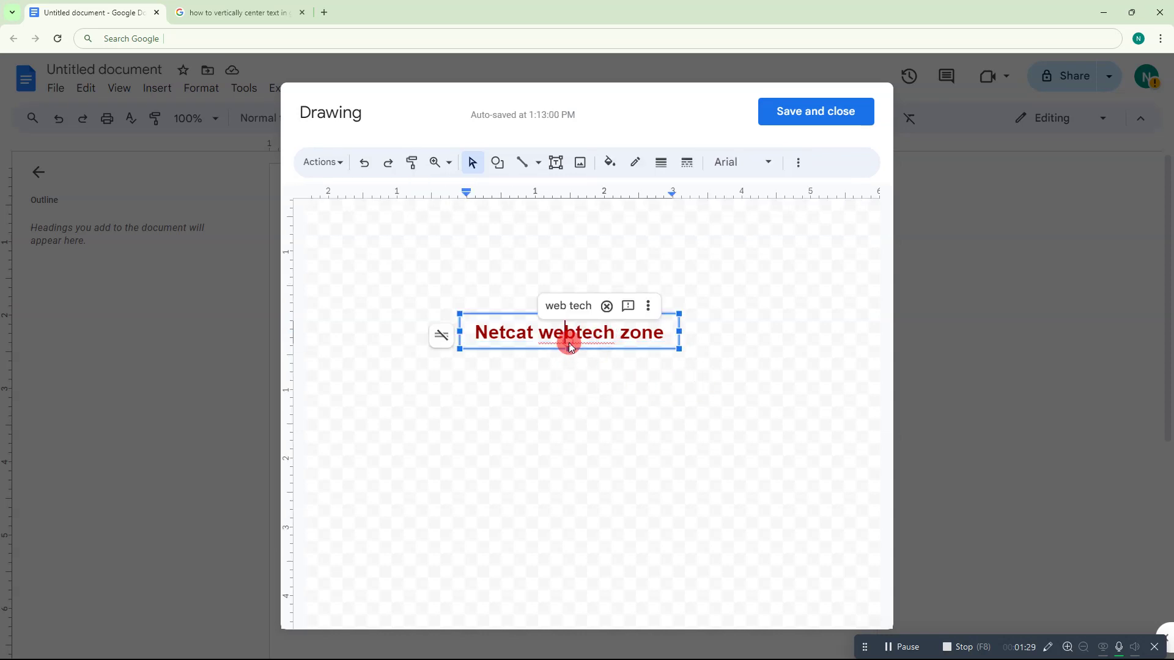
click(579, 333)
click(802, 127)
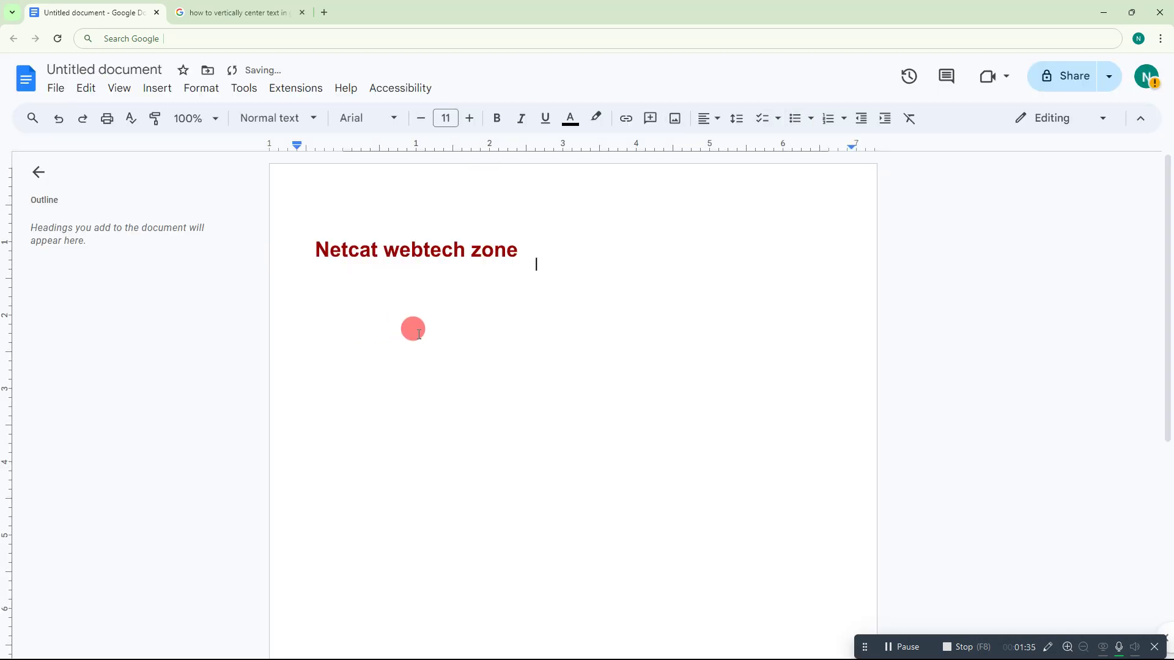
- Set the heading drawing to wrap text and move it down toward the page centre
click(391, 245)
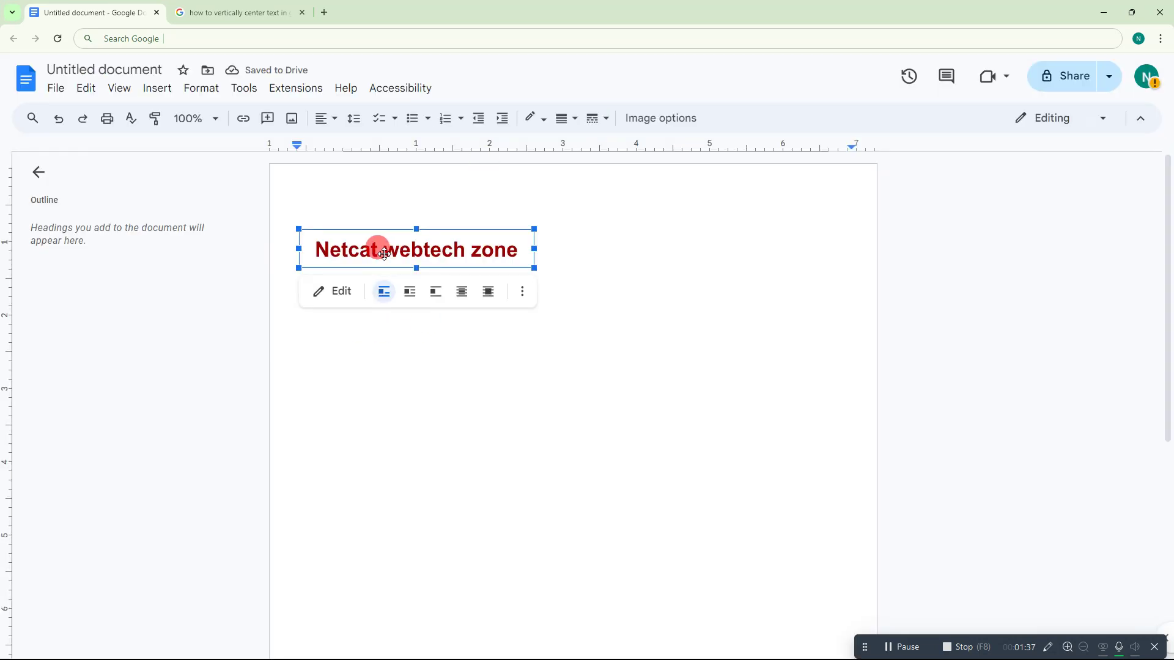
click(408, 295)
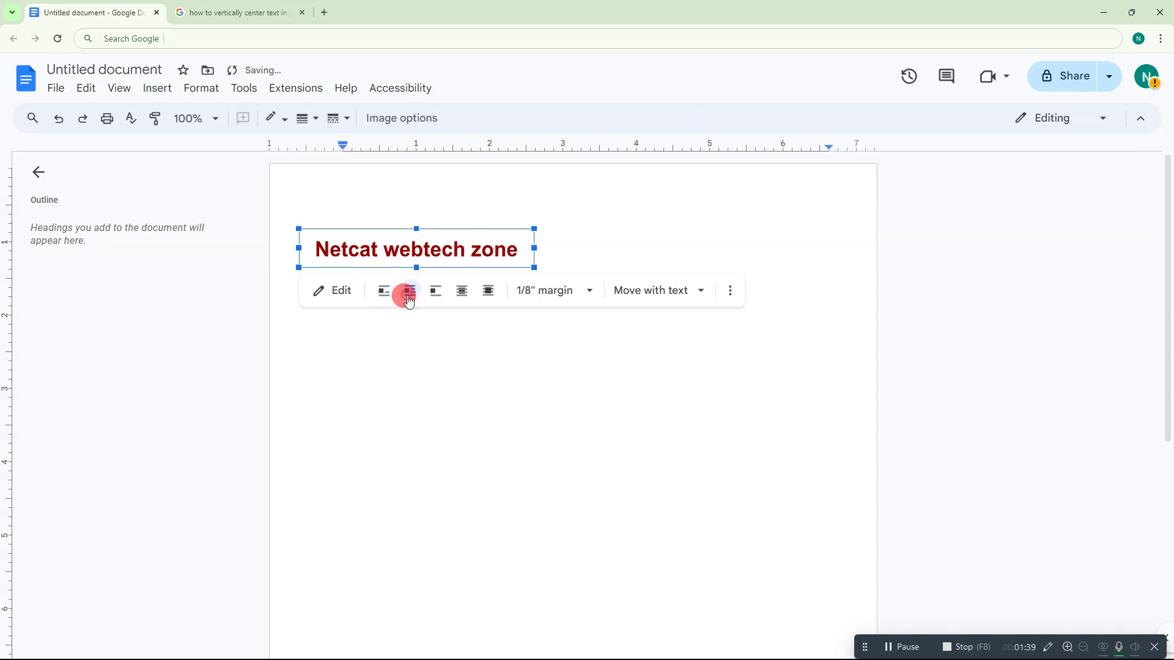
click(688, 367)
click(389, 253)
mouse_move(389, 252)
mouse_down()
mouse_move(725, 280)
mouse_move(556, 447)
mouse_up()
scroll(556, 448, down, 2)
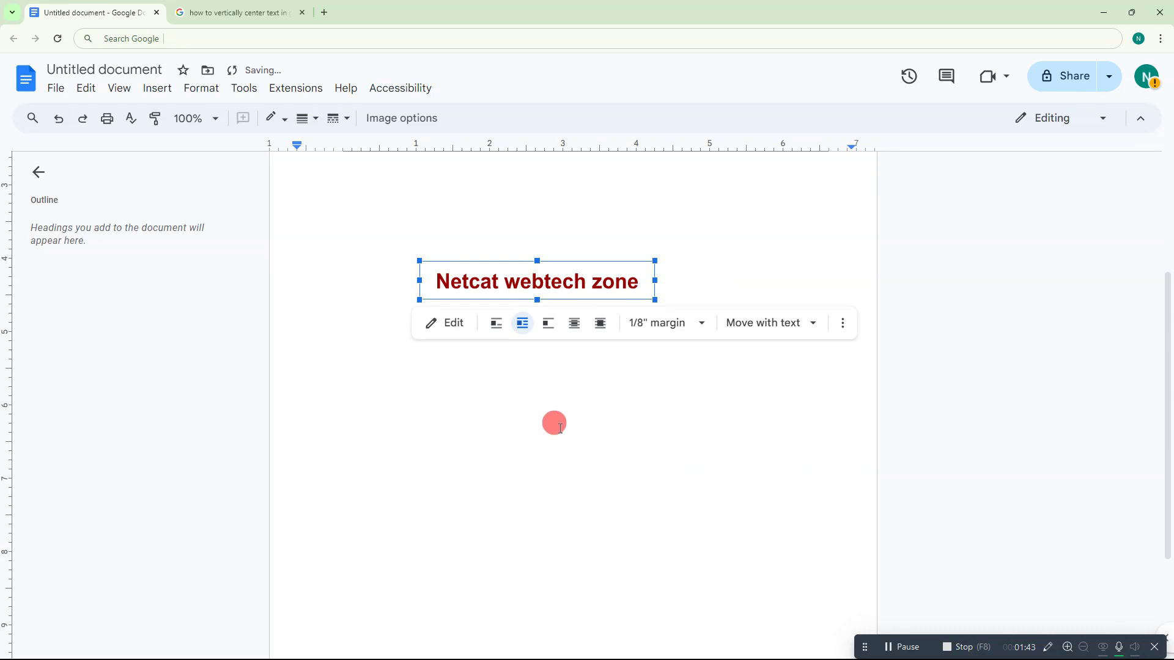
scroll(553, 422, up, 1)
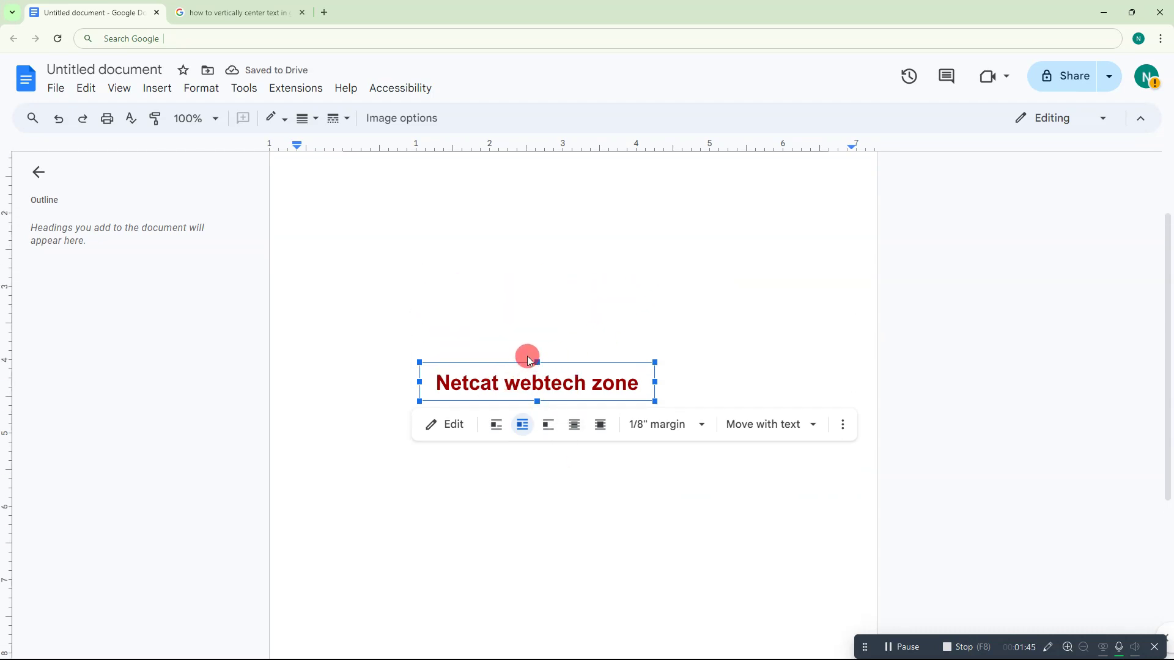
click(540, 320)
click(490, 450)
mouse_move(521, 455)
mouse_down()
mouse_move(648, 223)
mouse_move(575, 388)
mouse_move(574, 344)
mouse_move(578, 368)
mouse_up()
- Place the Netcat webtech zone drawing at the page's vertical middle, horizontally centred
click(707, 288)
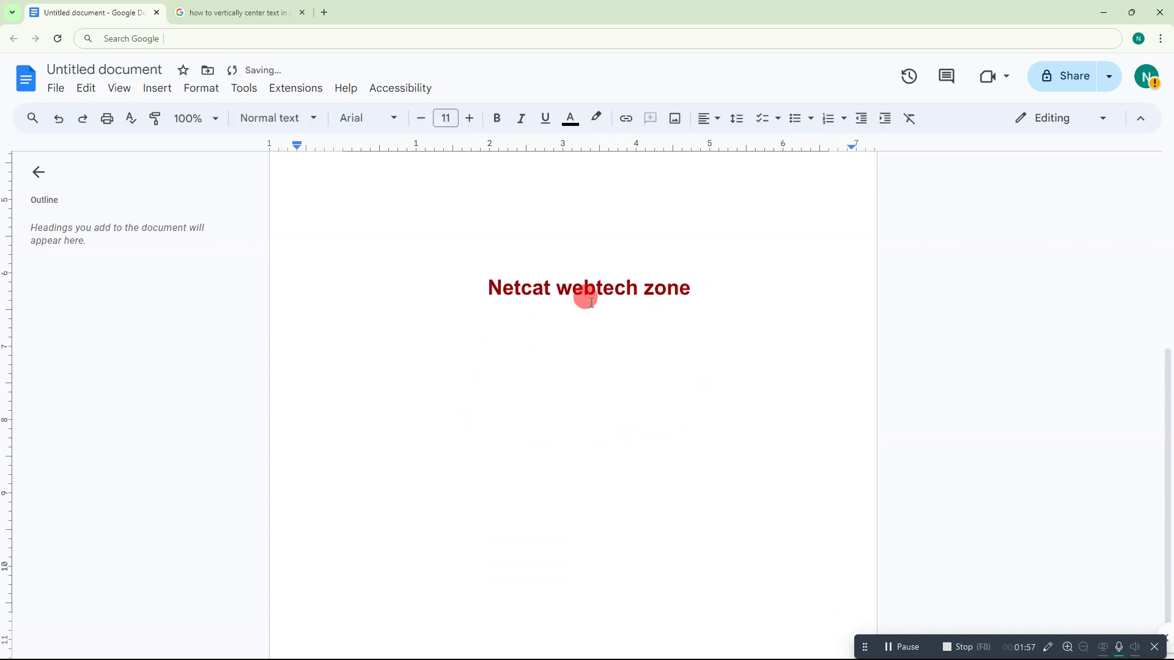
drag(585, 296, 581, 357)
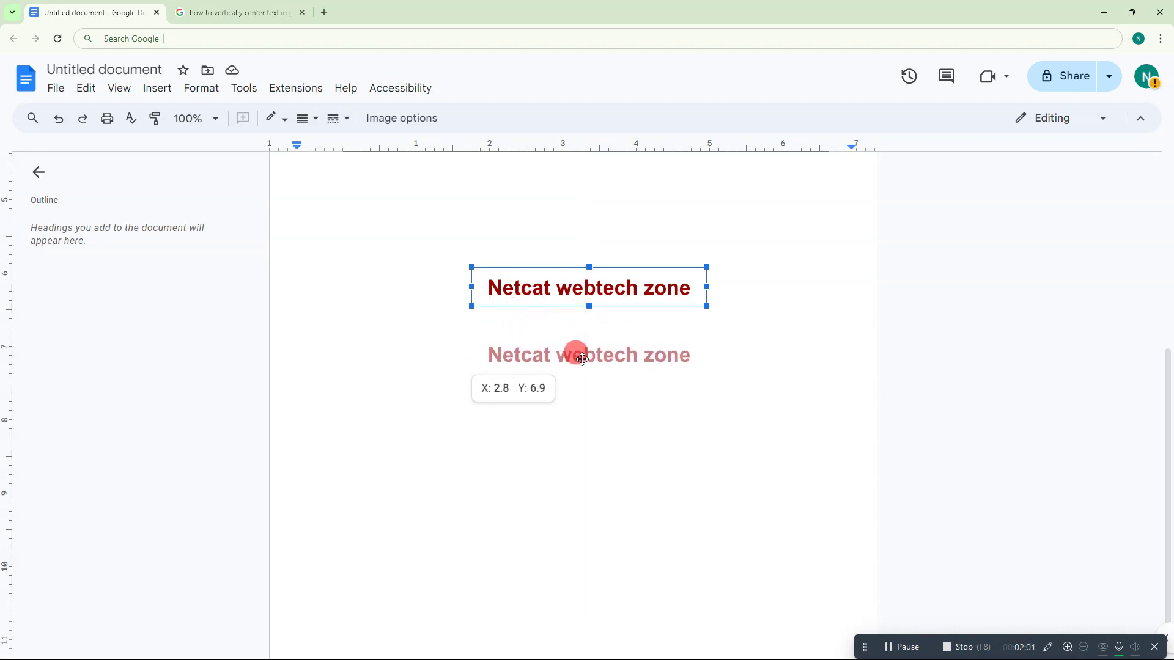
mouse_move(580, 356)
mouse_down()
mouse_move(578, 411)
mouse_move(576, 225)
mouse_up()
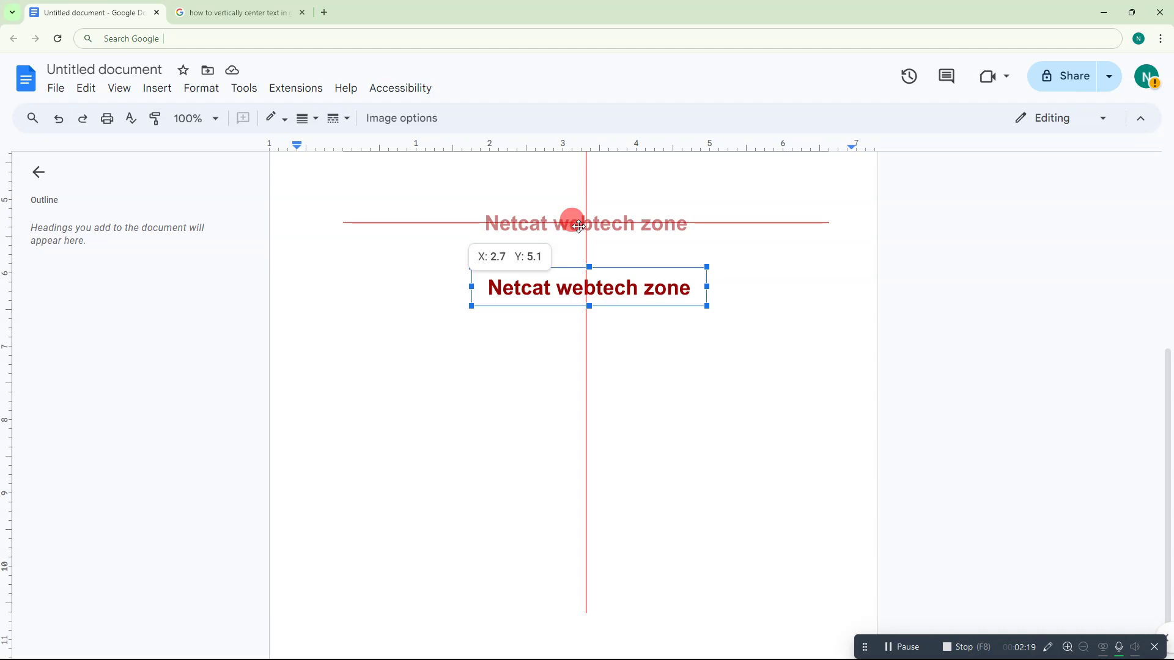
drag(575, 223, 576, 223)
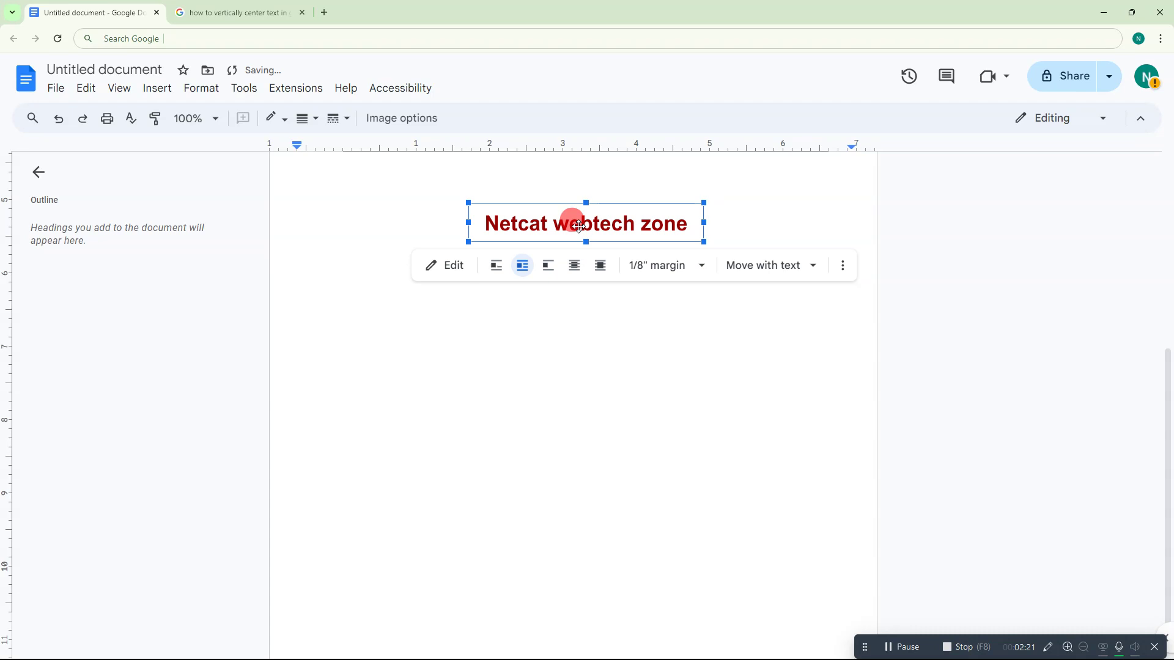
click(631, 394)
scroll(817, 385, down, 3)
scroll(589, 392, up, 3)
scroll(590, 392, up, 4)
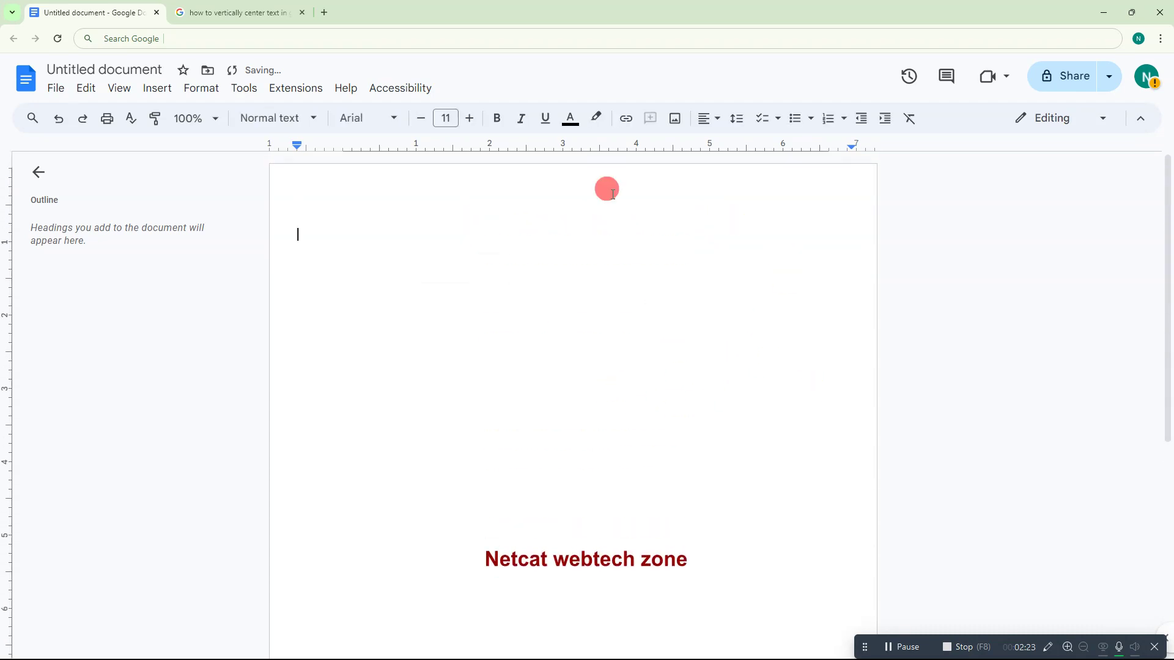
scroll(755, 388, down, 3)
scroll(754, 389, down, 2)
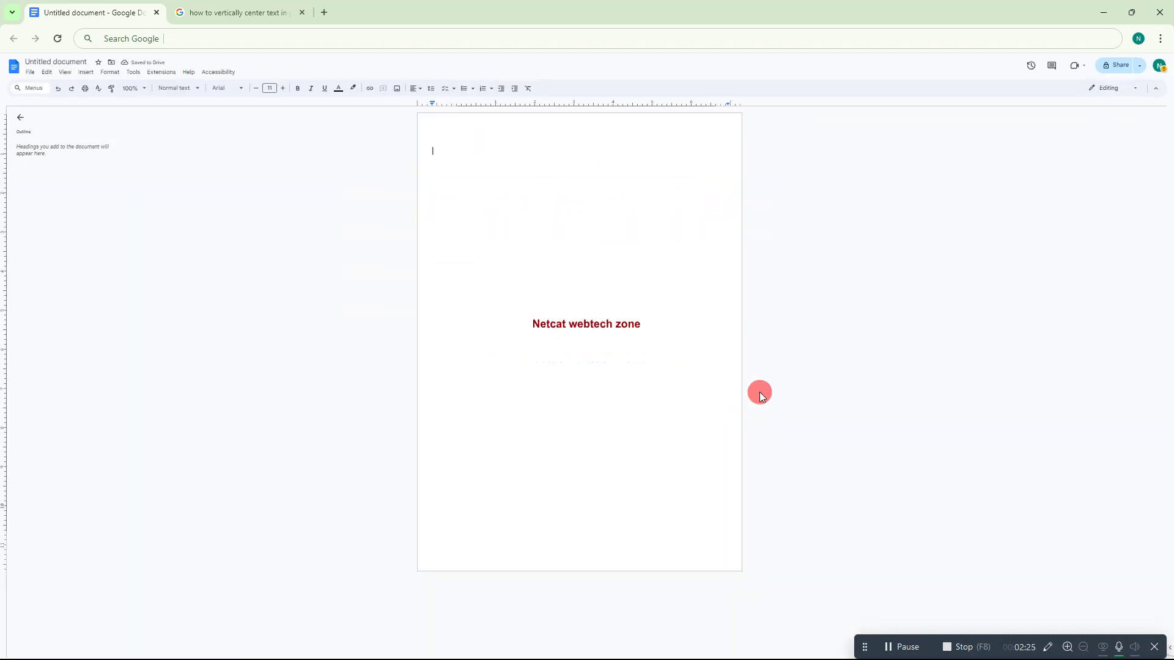
scroll(754, 389, down, 1)
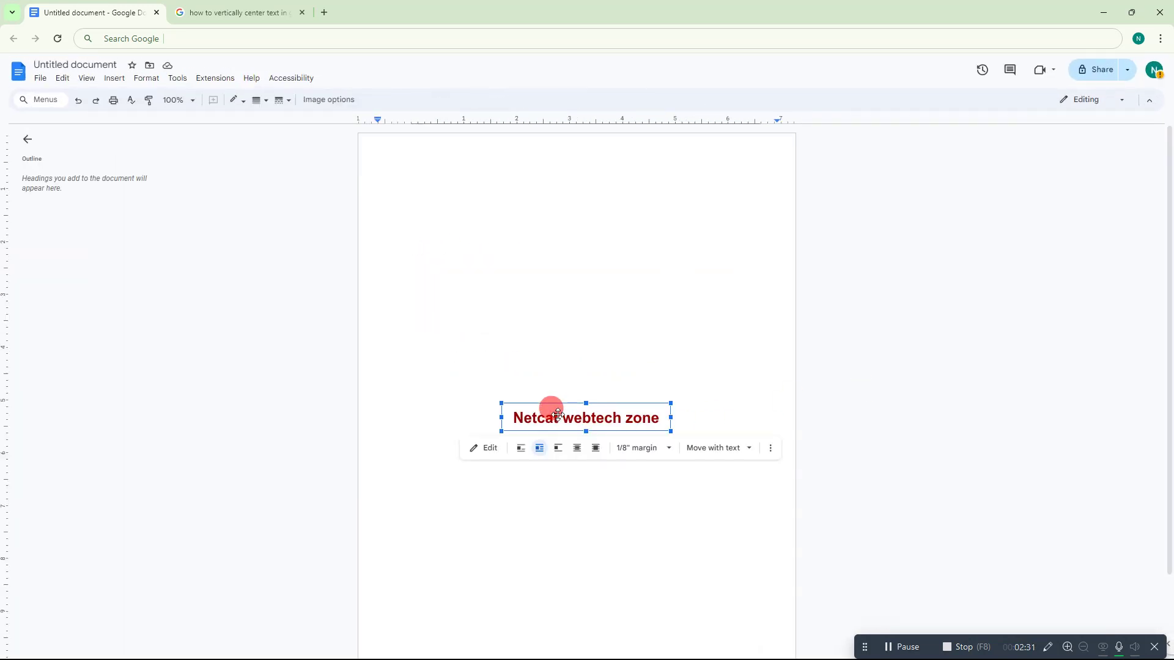
- Delete the drawing, insert a 1x1 table, and select the 'Netcast webtech zone' cell text
key(Delete)
click(114, 77)
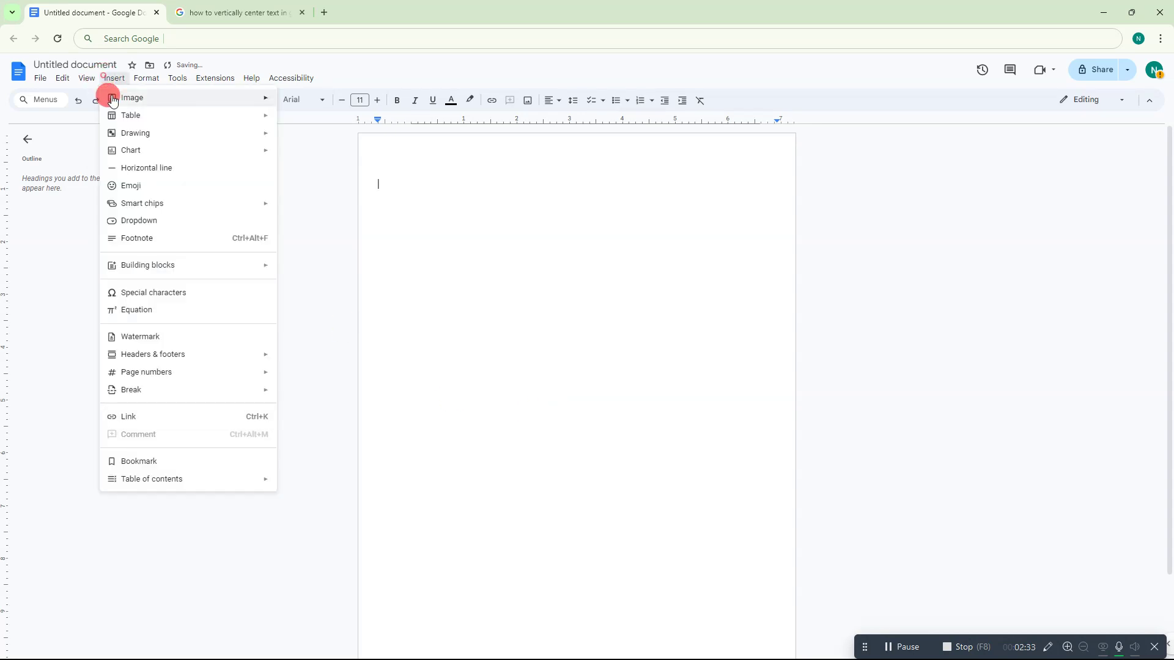
mouse_move(131, 115)
click(285, 144)
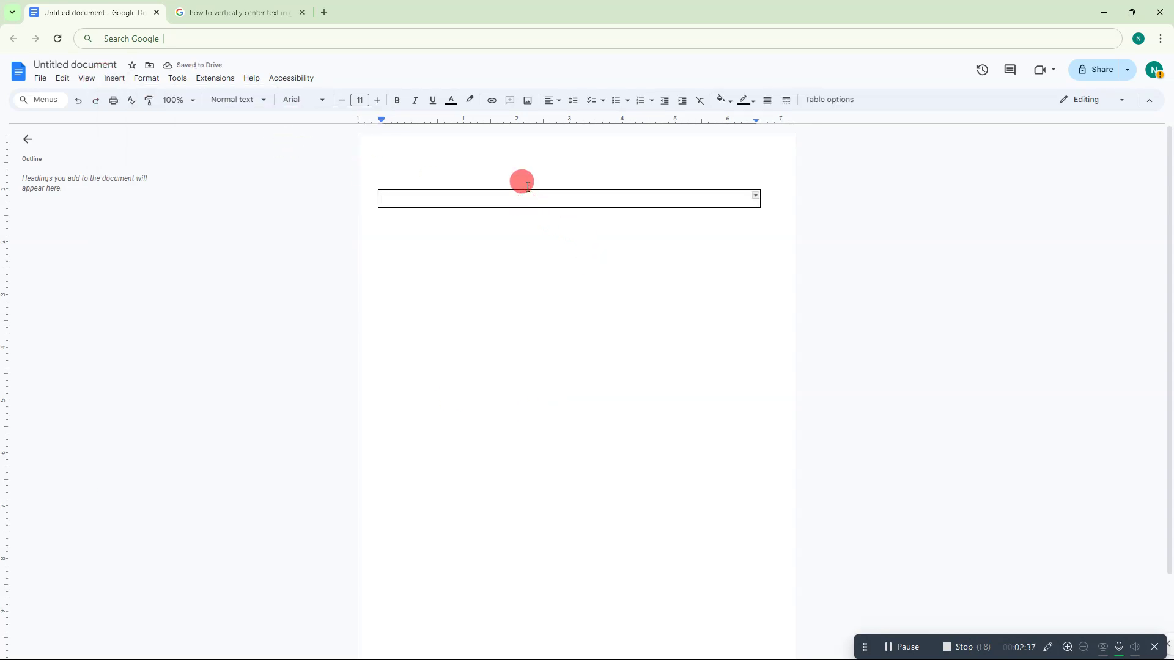
text(Netcast webtech zone)
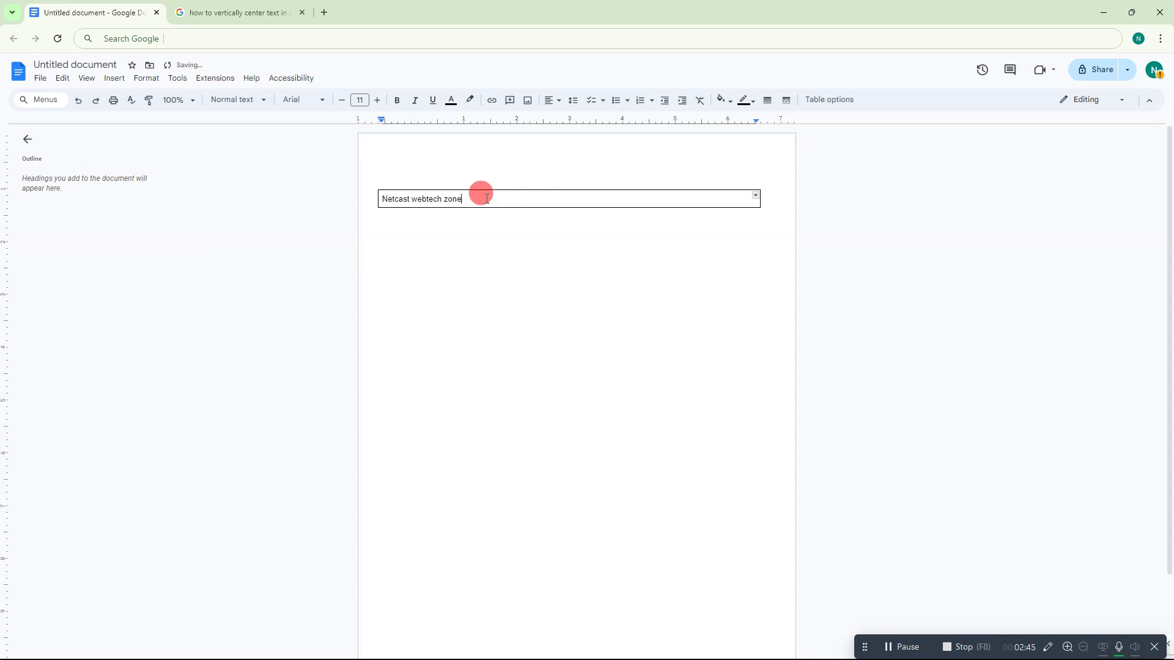
drag(479, 198, 393, 198)
- Select the 'Netcast webtech zone' cell text and increase its size to 26 pt
click(389, 198)
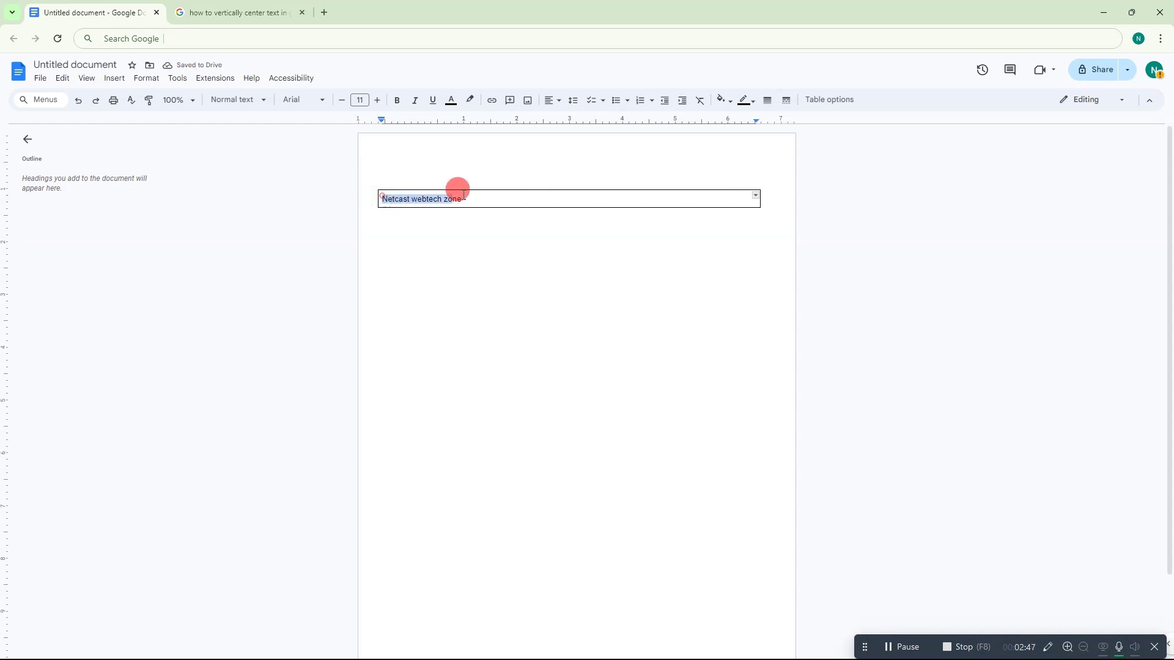
drag(462, 193, 383, 194)
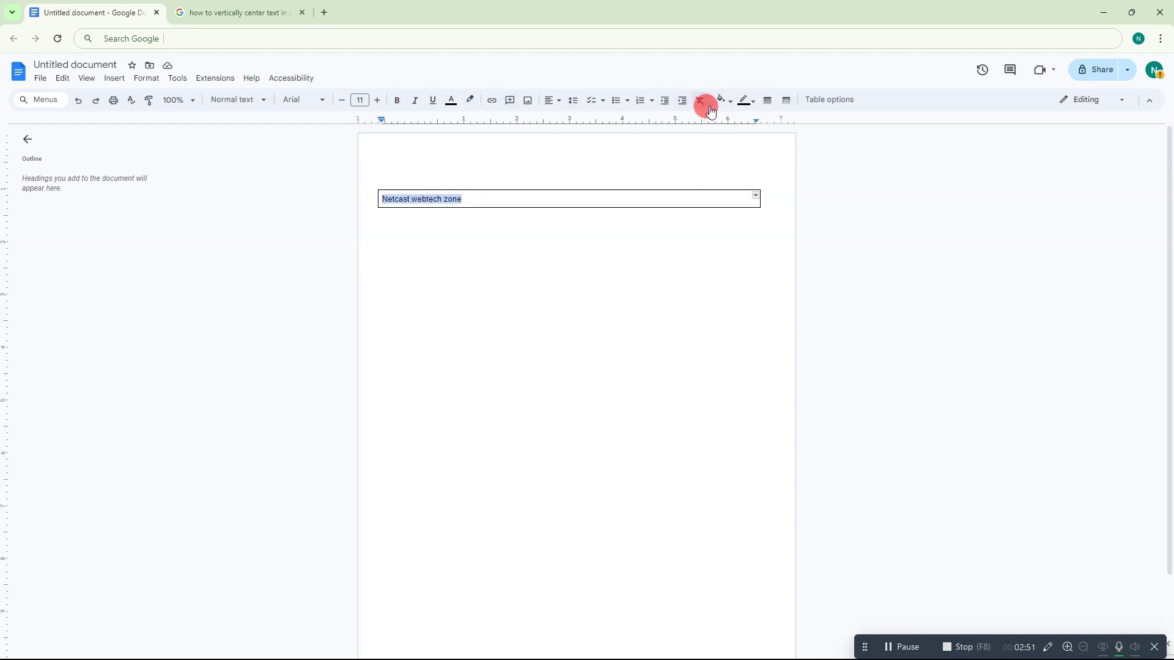
click(727, 99)
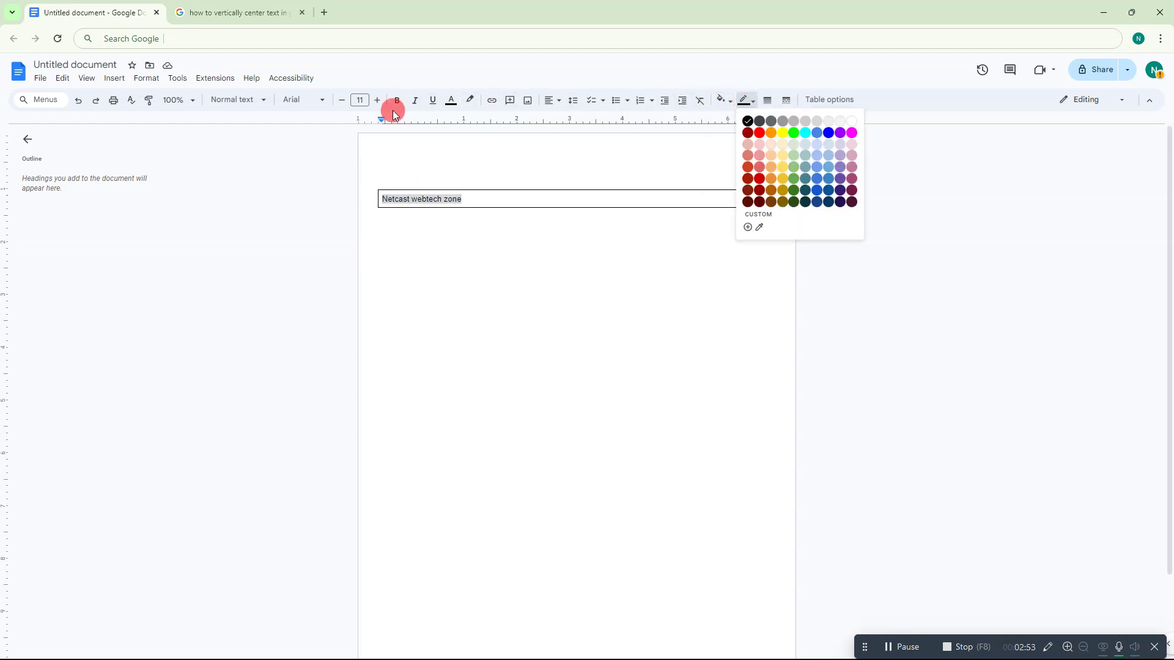
click(377, 99)
click(377, 99)
click(376, 100)
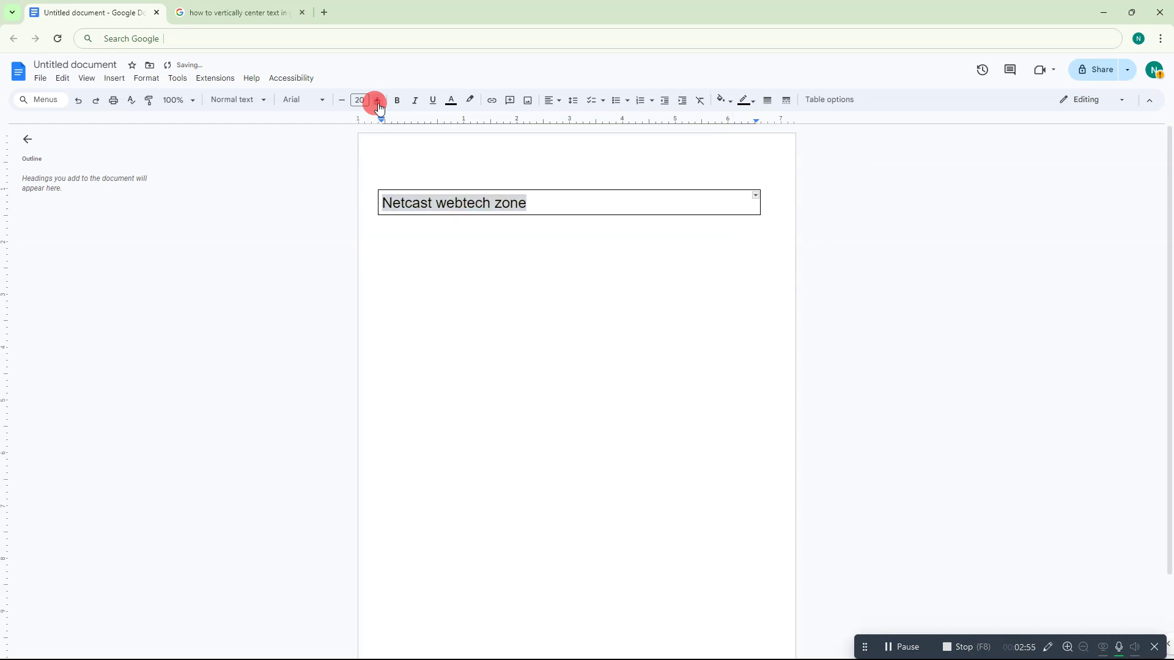
click(376, 99)
click(377, 99)
- Make the heading text bold, dark red and centred in the cell
click(397, 99)
click(451, 99)
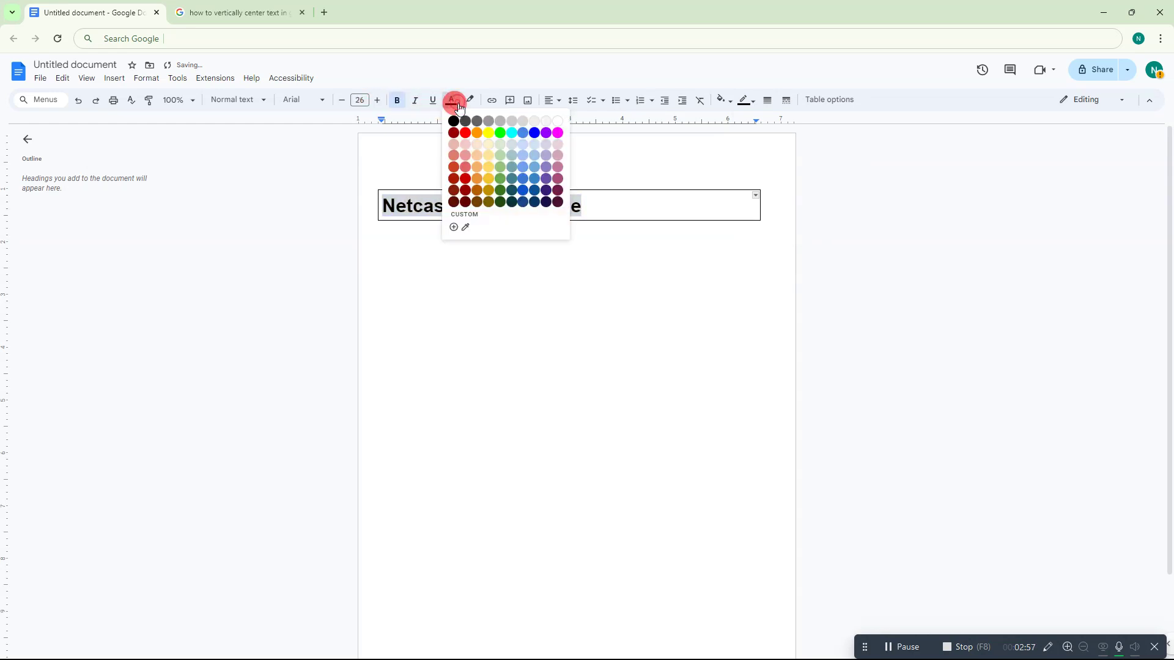
click(455, 135)
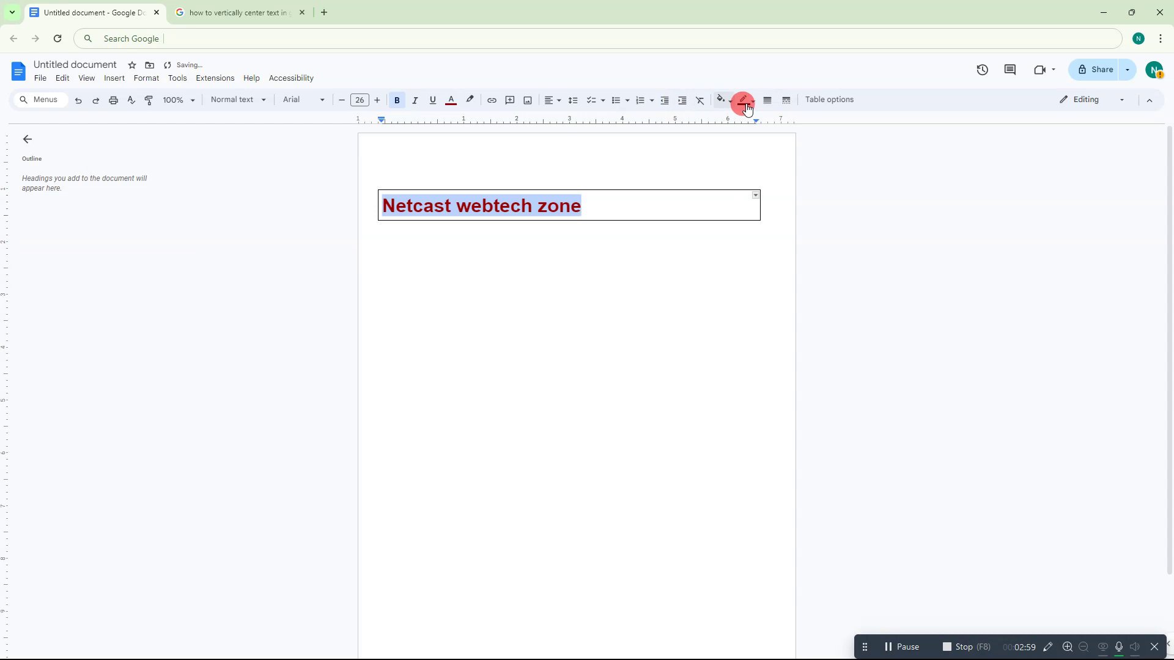
click(549, 99)
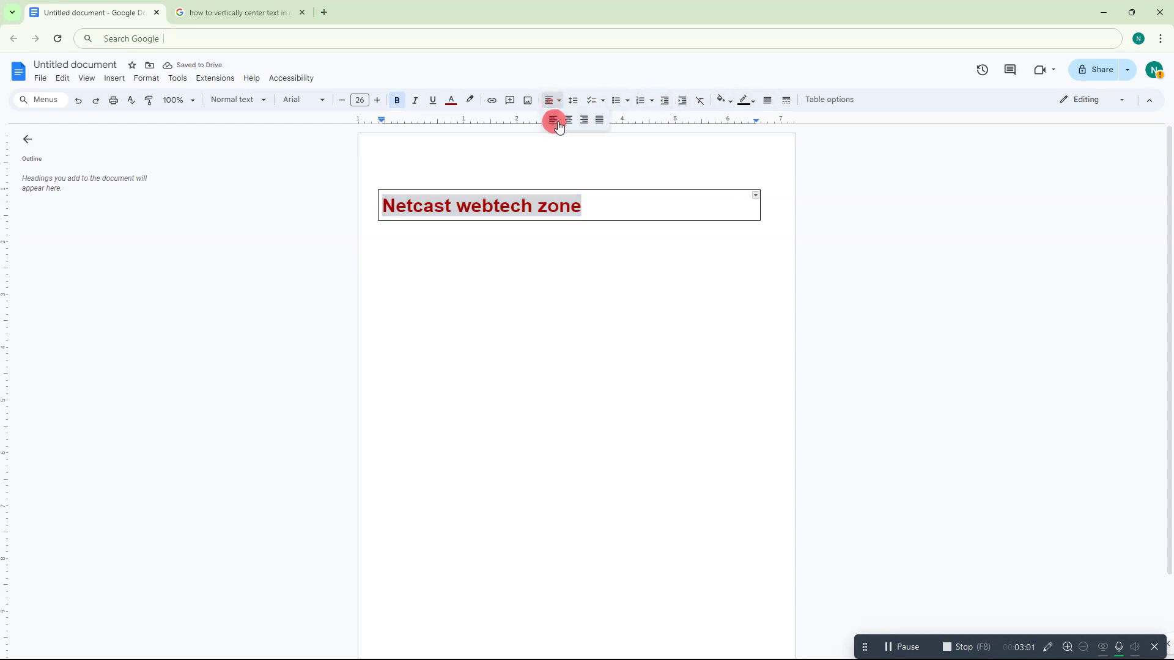
click(571, 120)
click(559, 266)
click(605, 205)
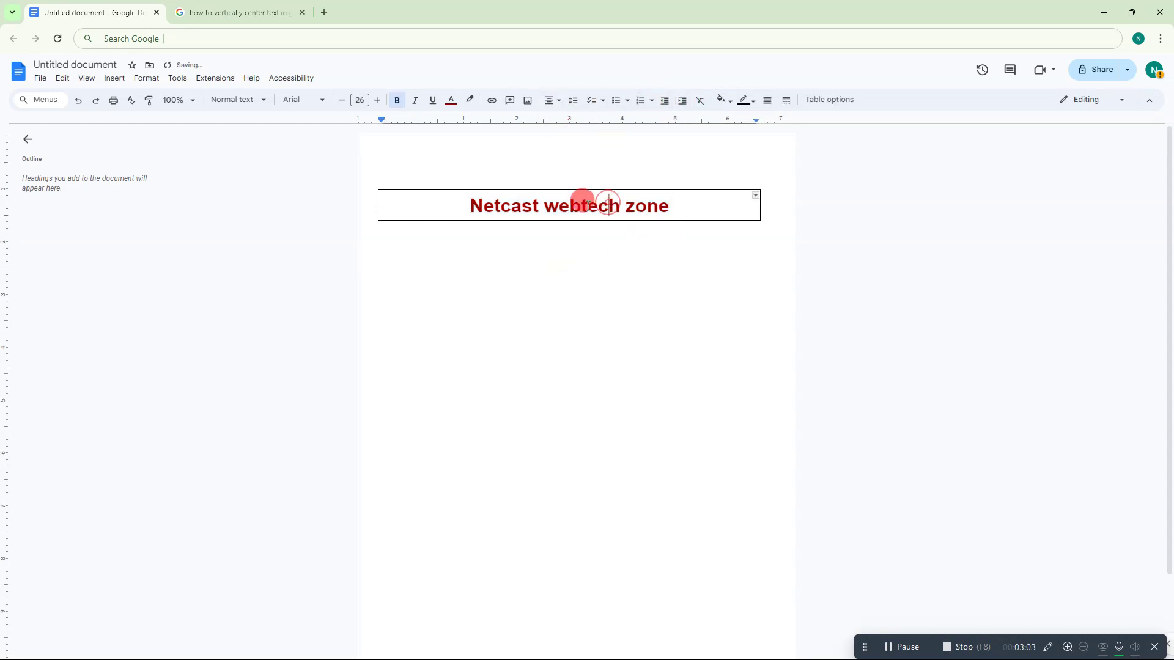
click(548, 221)
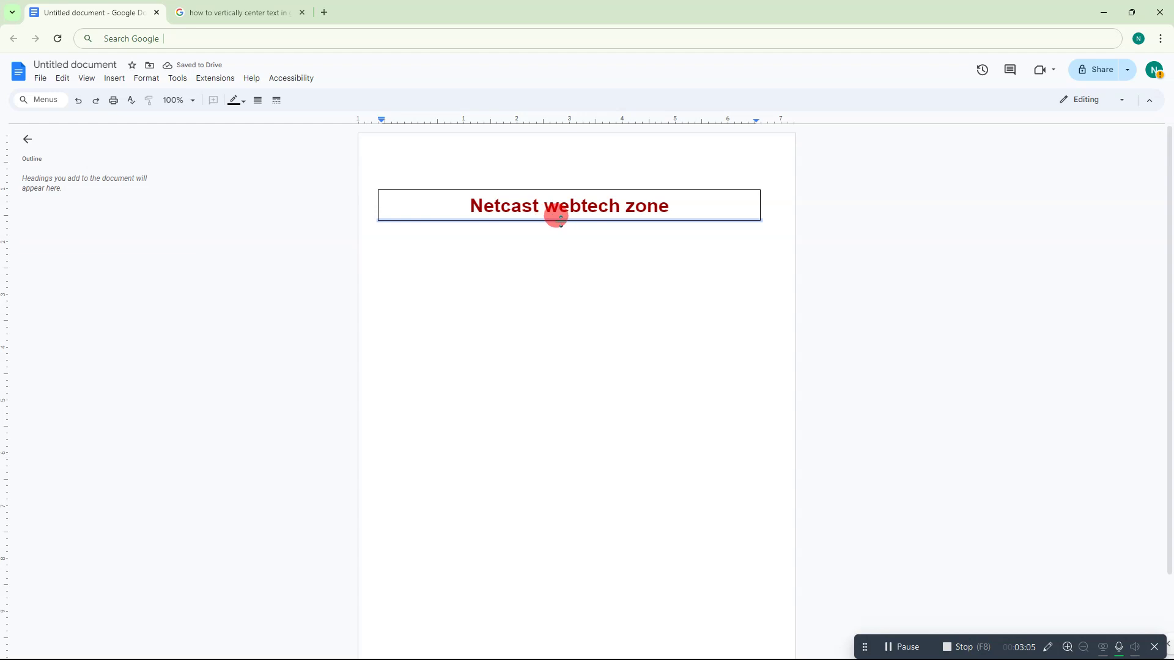
- Stretch the single table cell down until it reaches near the page bottom
drag(558, 221, 571, 652)
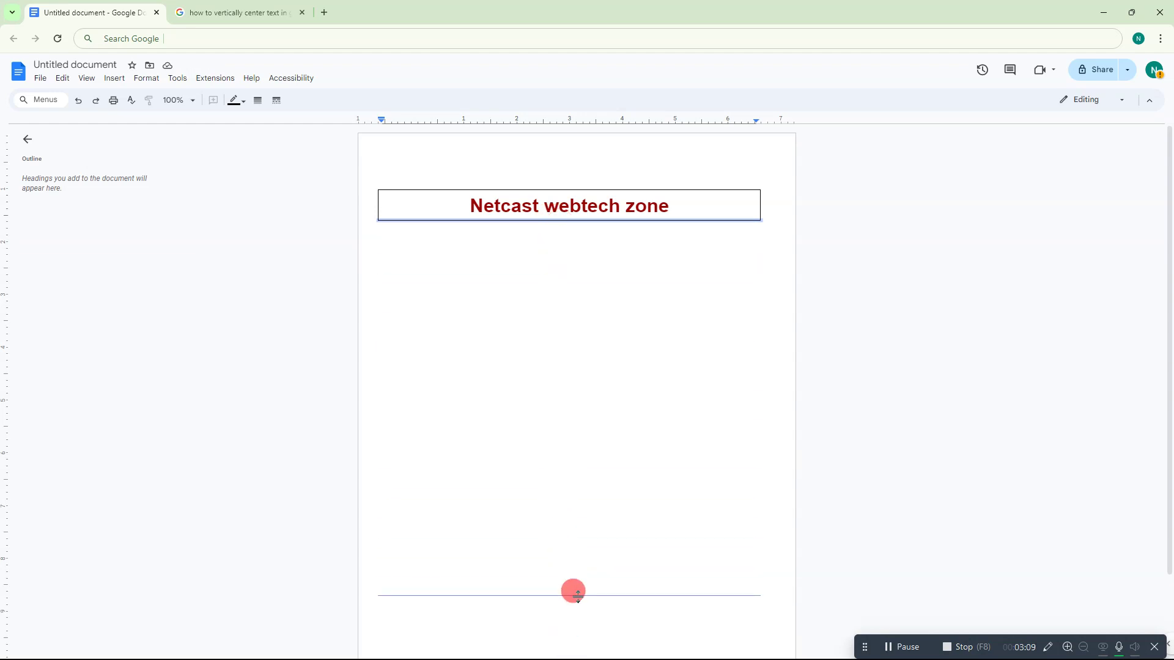
drag(570, 651, 573, 580)
scroll(658, 481, down, 2)
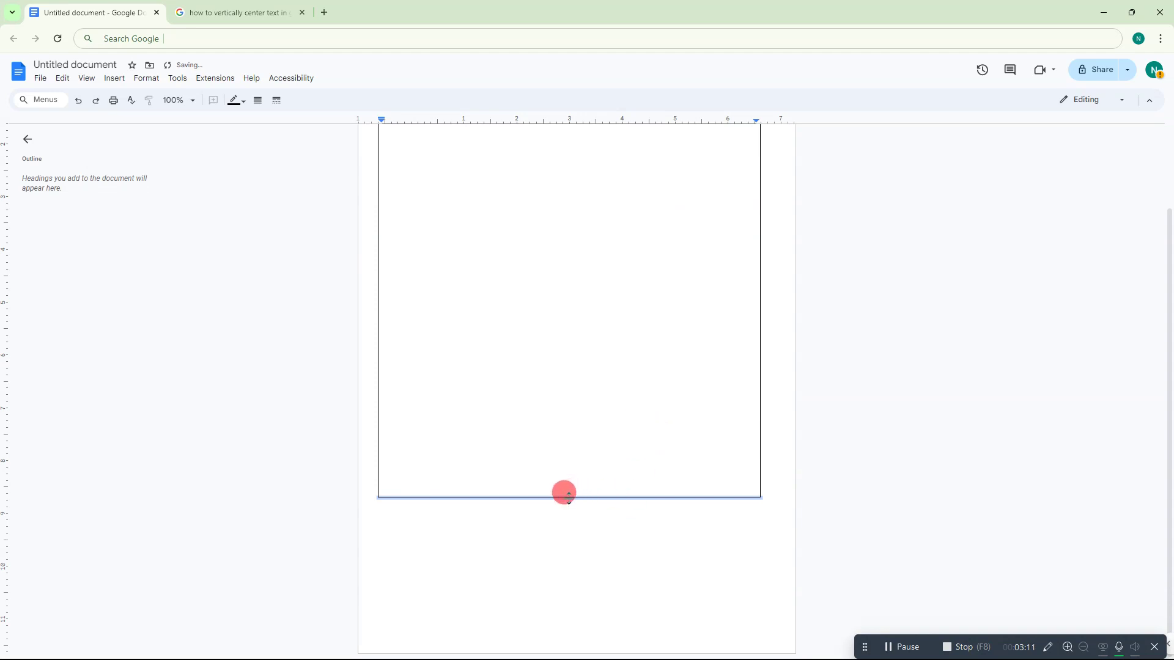
drag(566, 496, 576, 603)
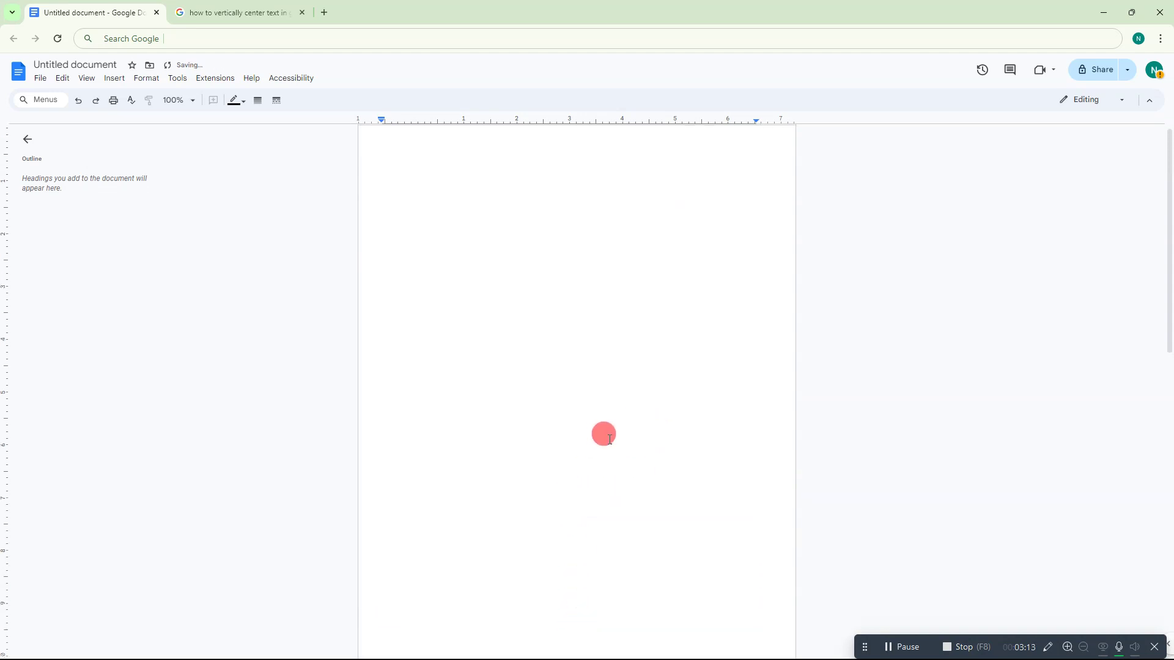
scroll(624, 426, up, 2)
scroll(622, 445, down, 2)
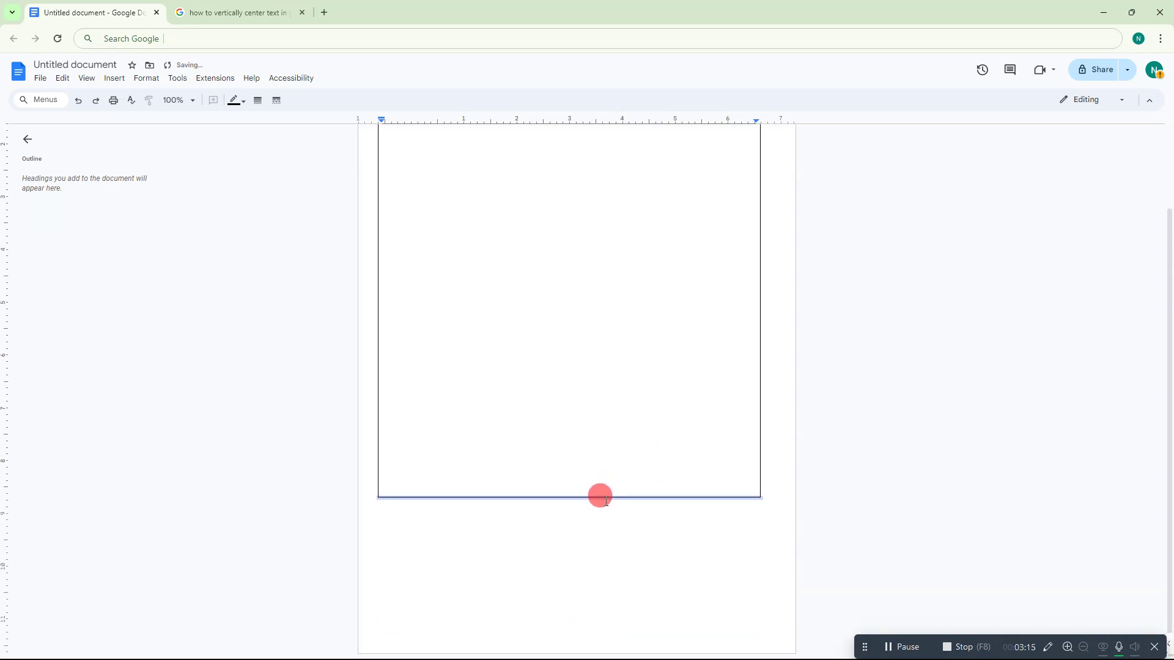
drag(594, 495, 602, 599)
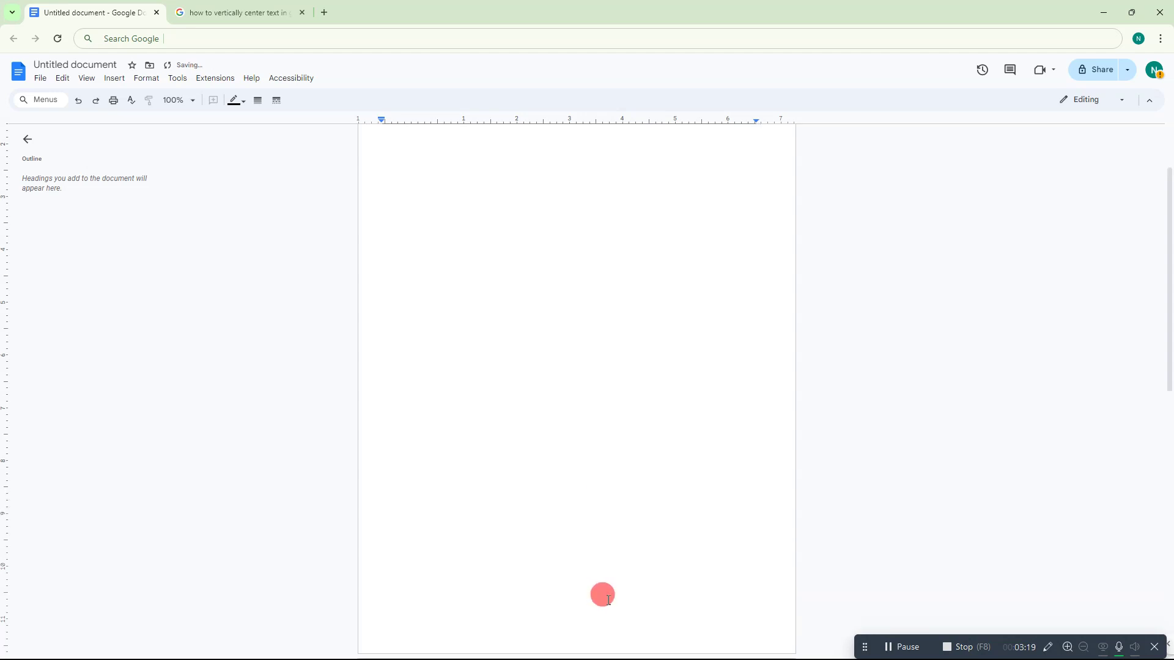
click(601, 596)
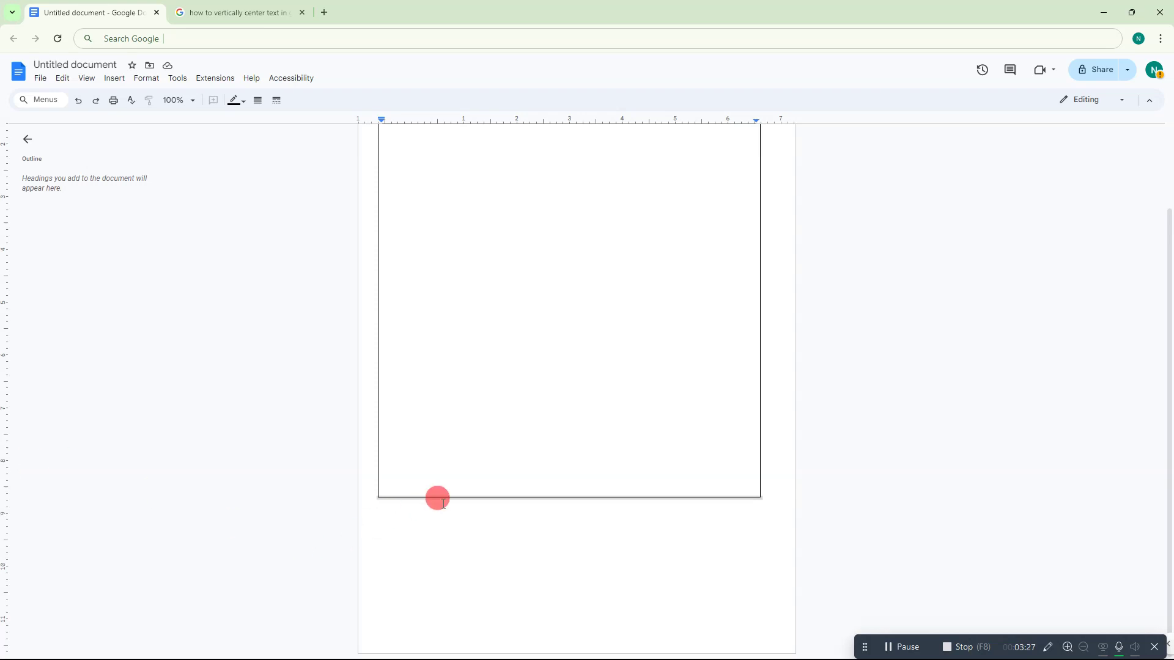
drag(442, 496, 451, 536)
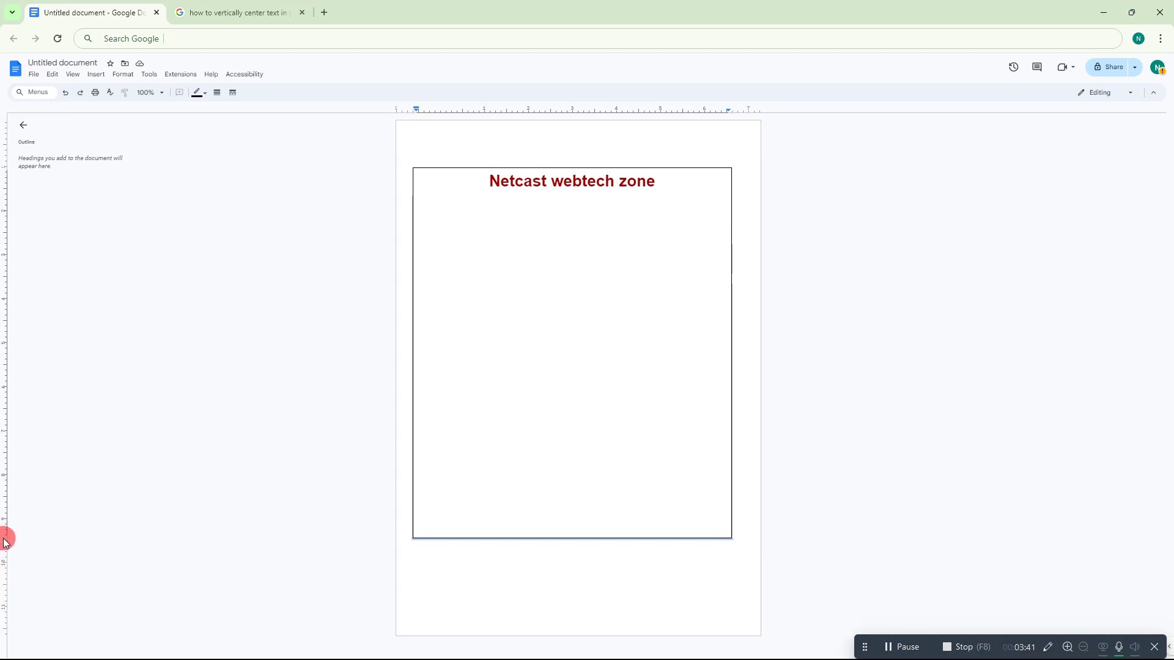
- Hide and re-show the rulers, then collapse the document outline panel
right_click(6, 536)
click(34, 537)
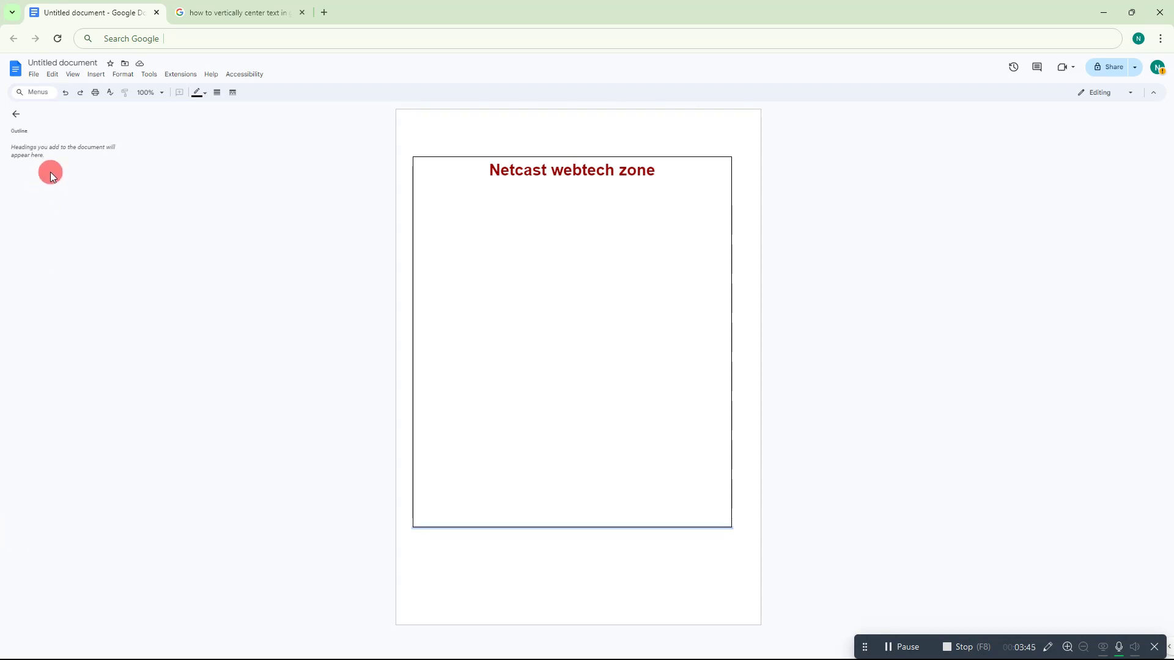
click(73, 73)
click(96, 122)
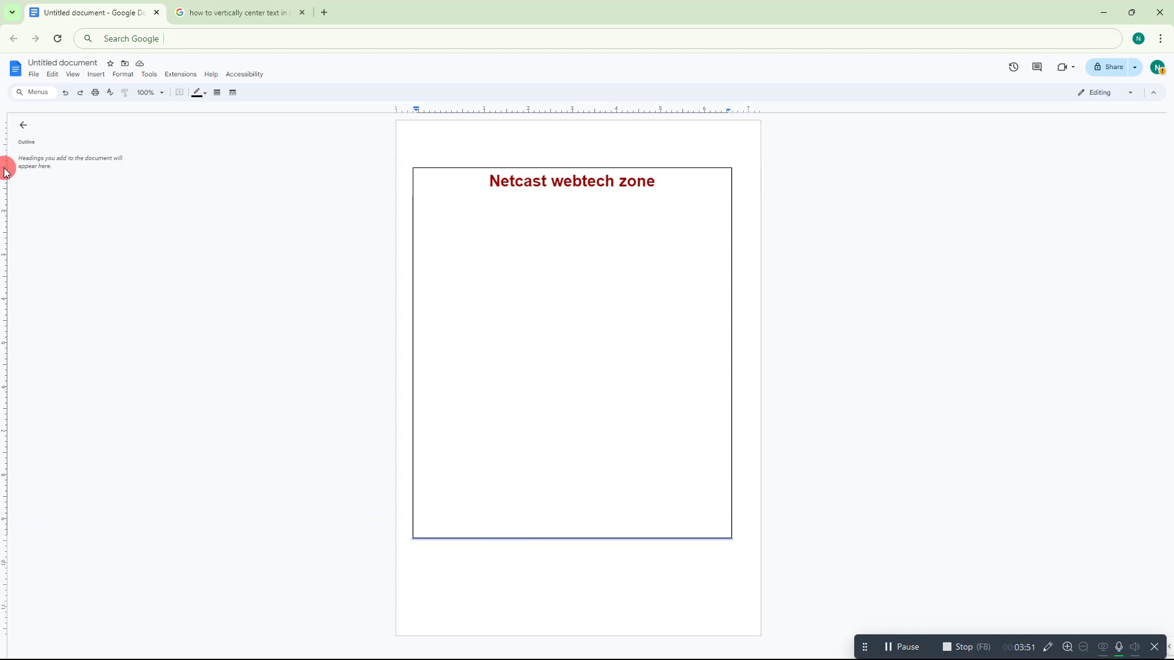
click(5, 536)
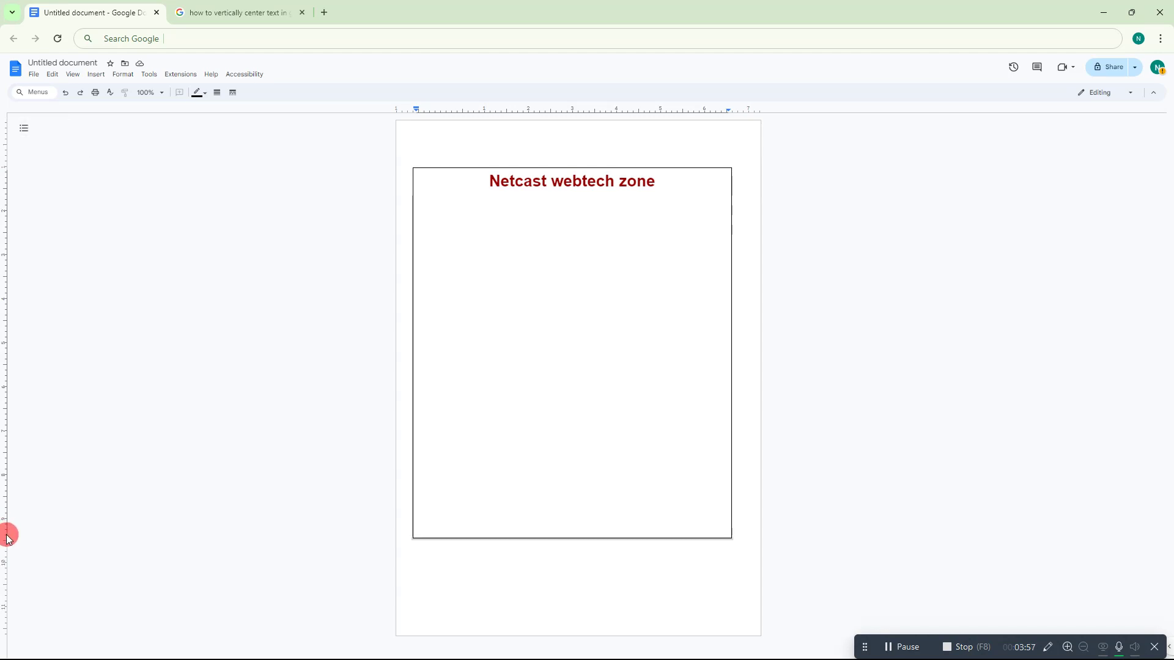
click(35, 74)
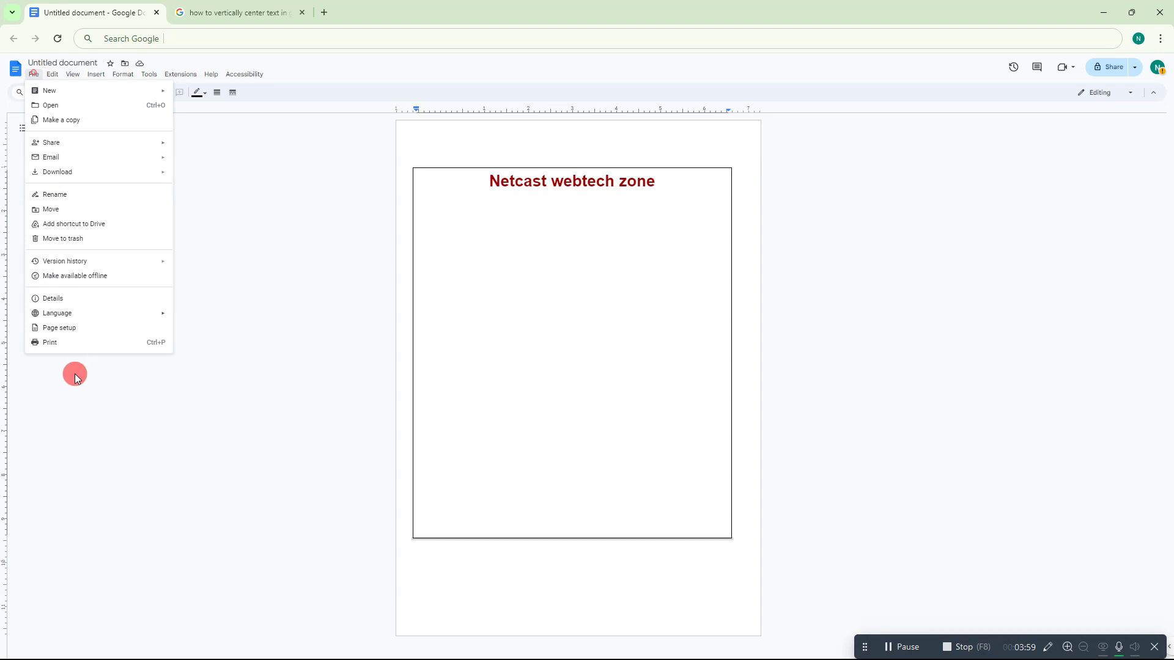
click(65, 335)
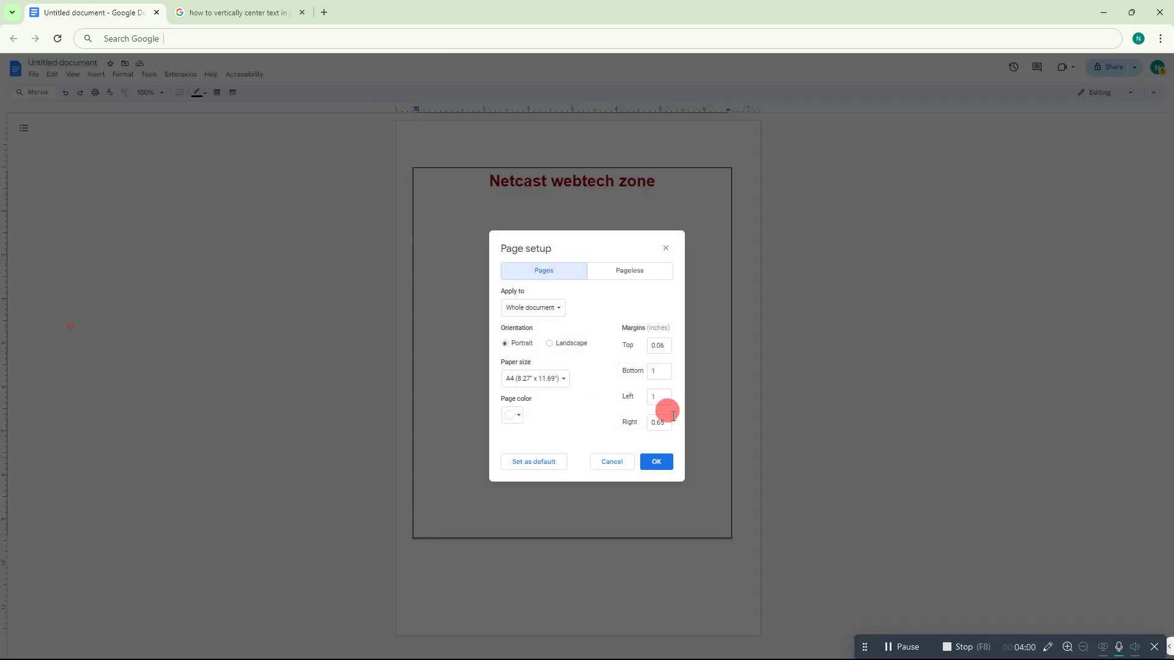
double_click(660, 371)
text(0.3)
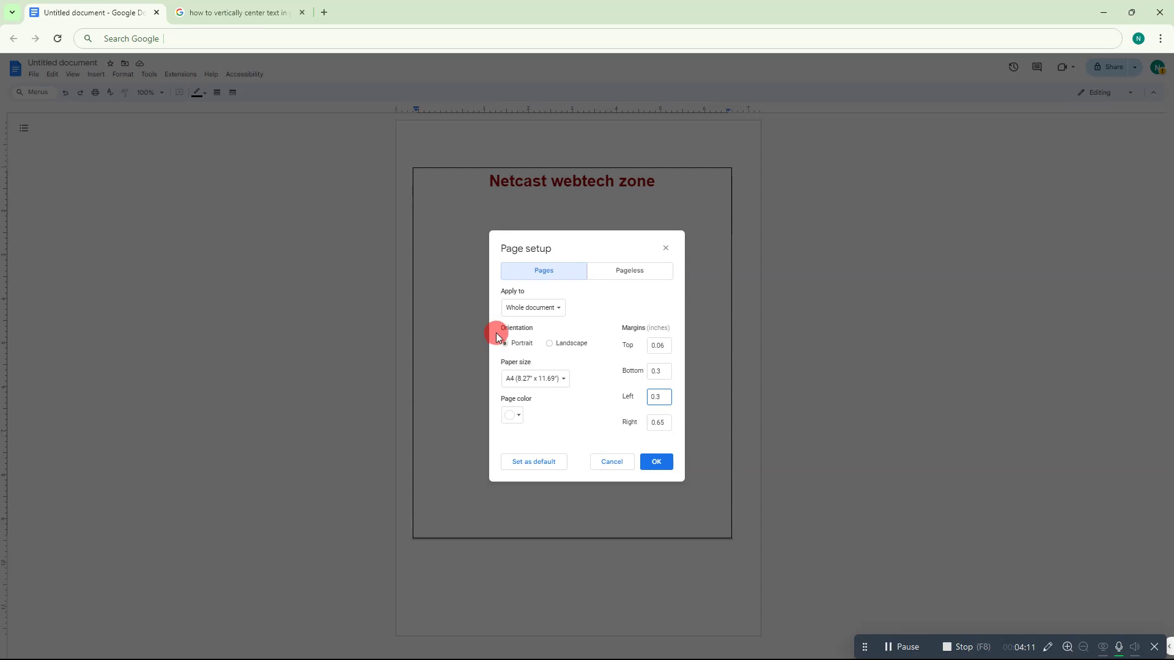
click(659, 463)
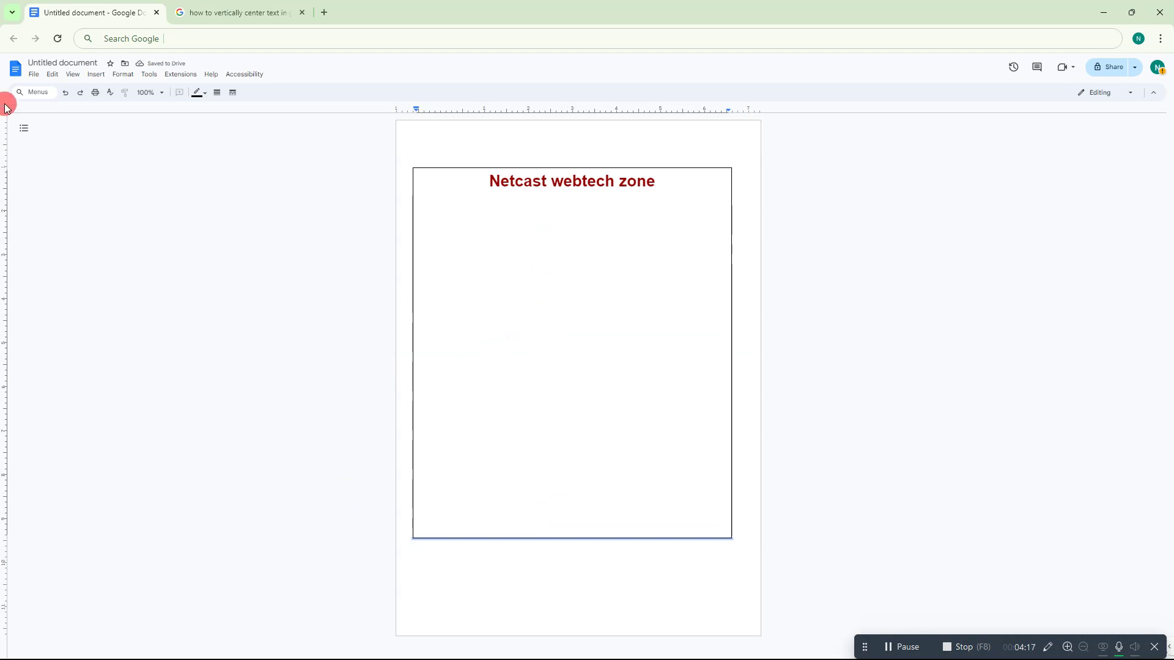
- In Page setup, apply margins of 0.06 in top and bottom, 0.65 in left and right
click(33, 74)
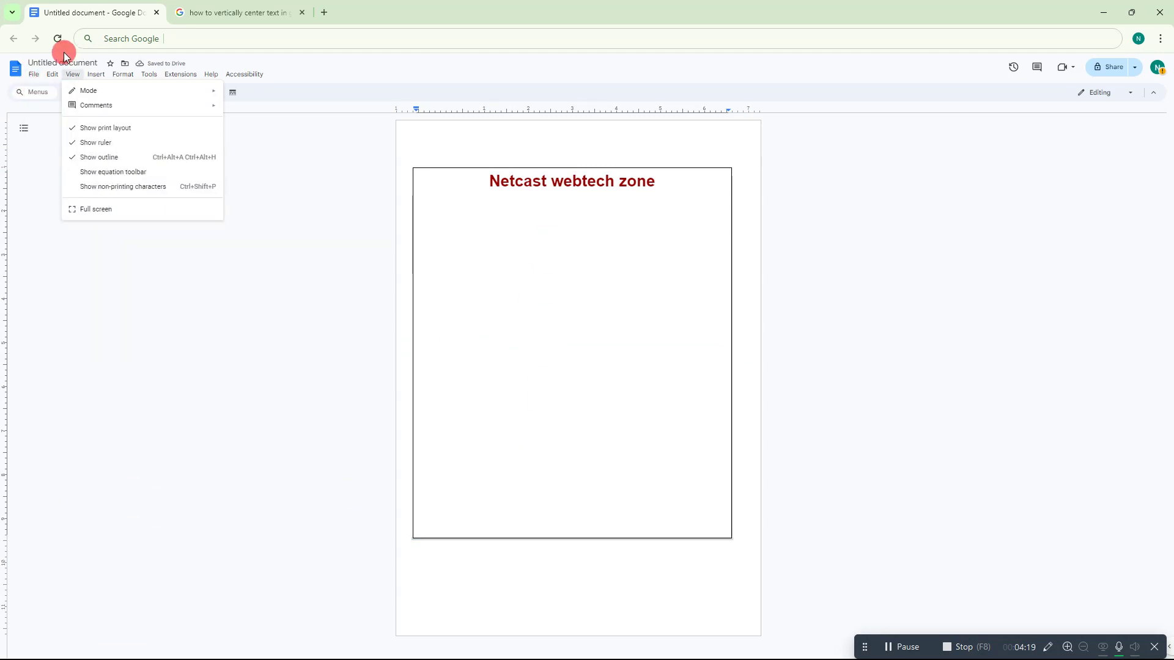
mouse_move(33, 74)
click(59, 327)
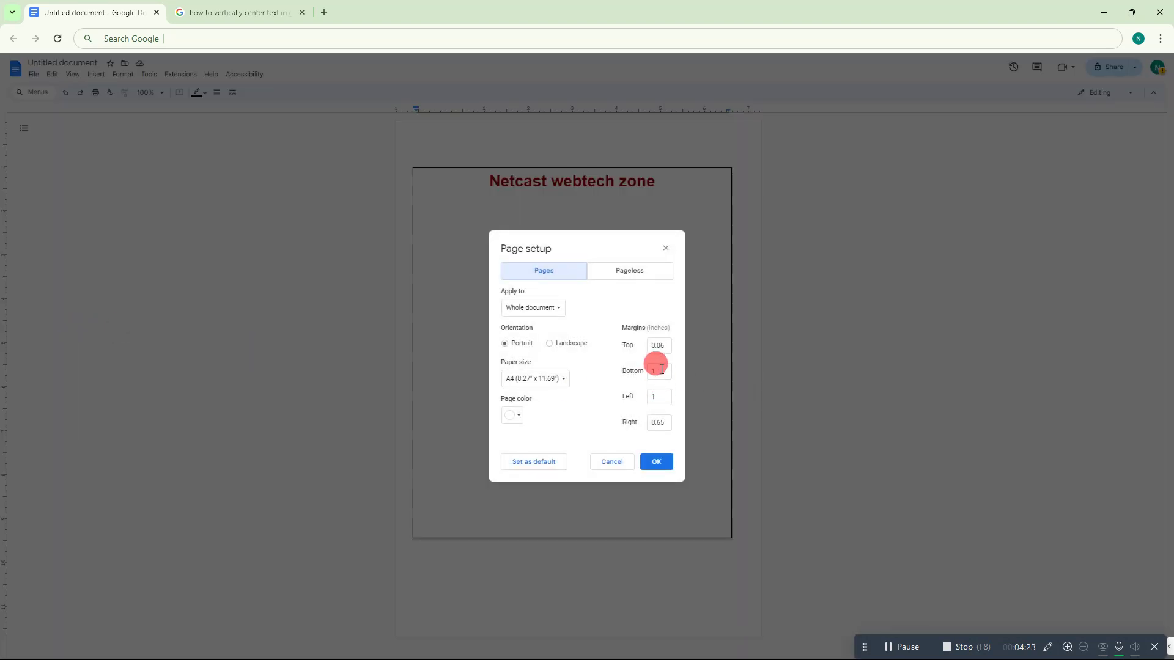
click(654, 344)
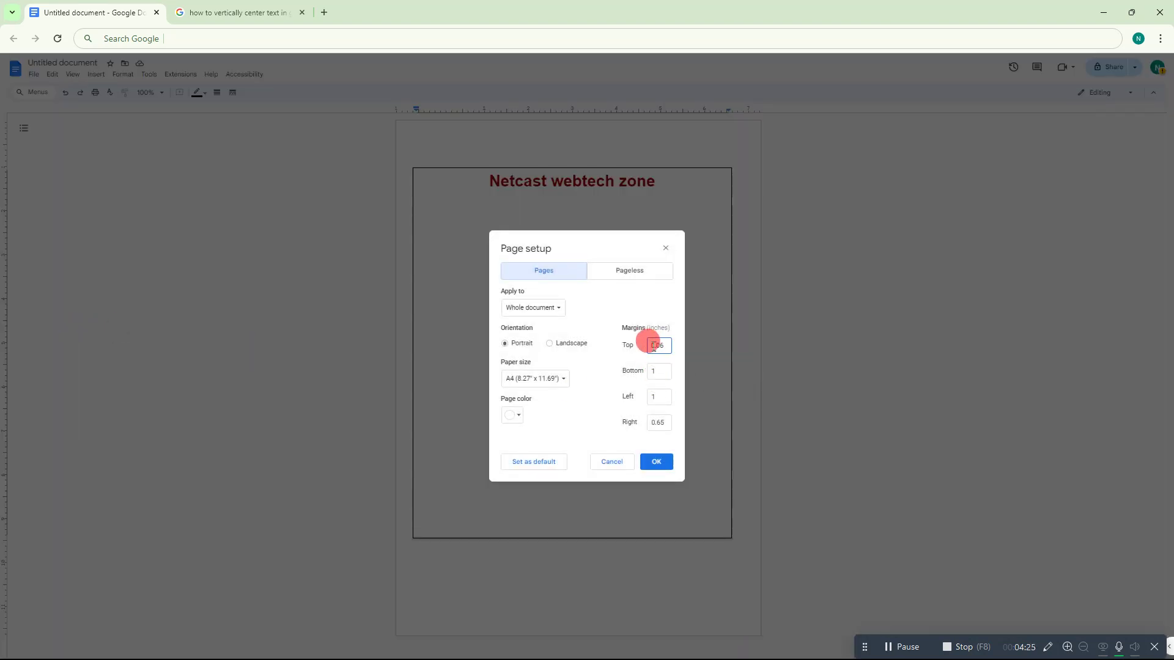
double_click(654, 345)
key(Tab)
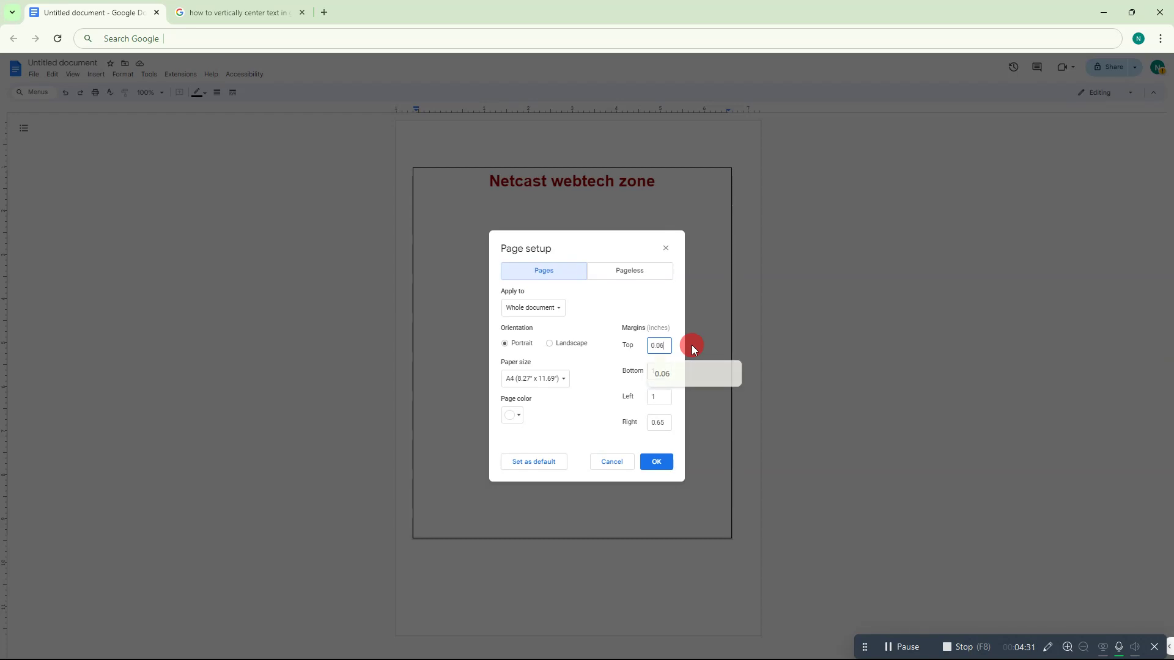
text(0.06)
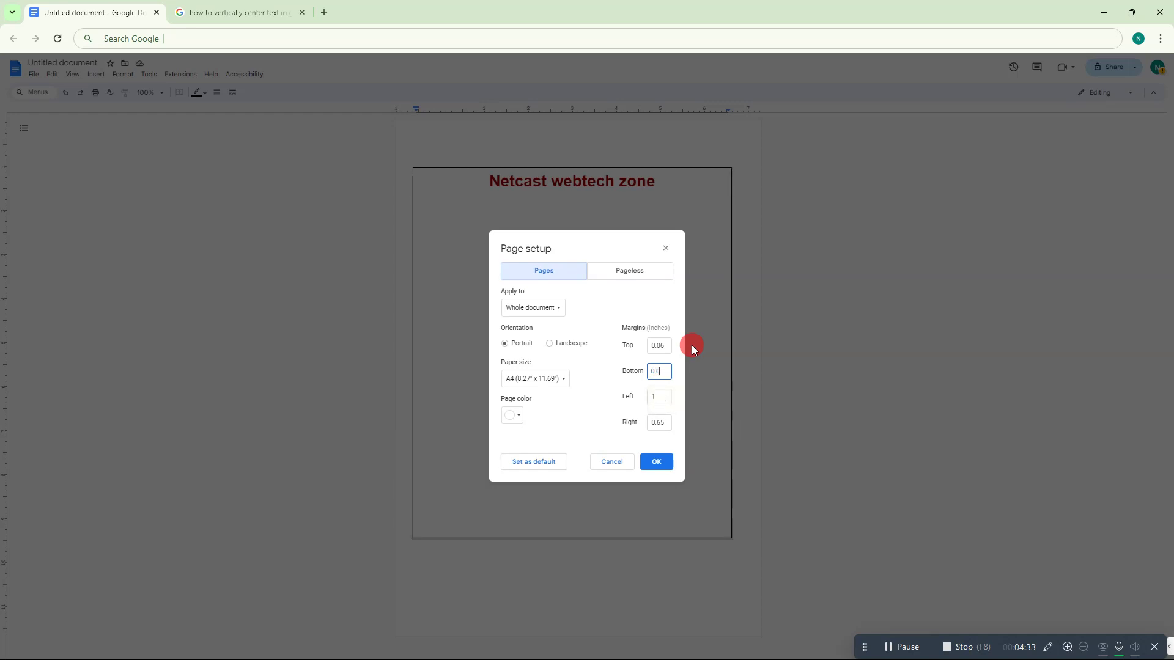
key(Tab)
key(Tab)
text(1)
key(BackSpace)
text(0)
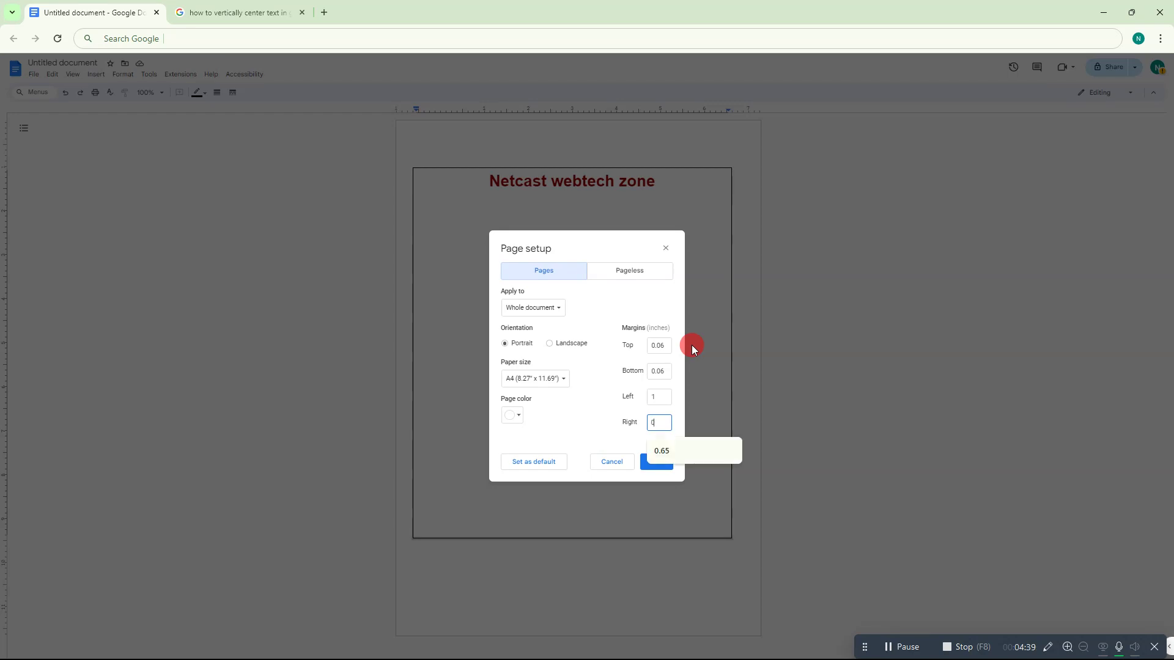
text(.36)
key(BackSpace)
key(BackSpace)
key(BackSpace)
click(693, 450)
click(659, 397)
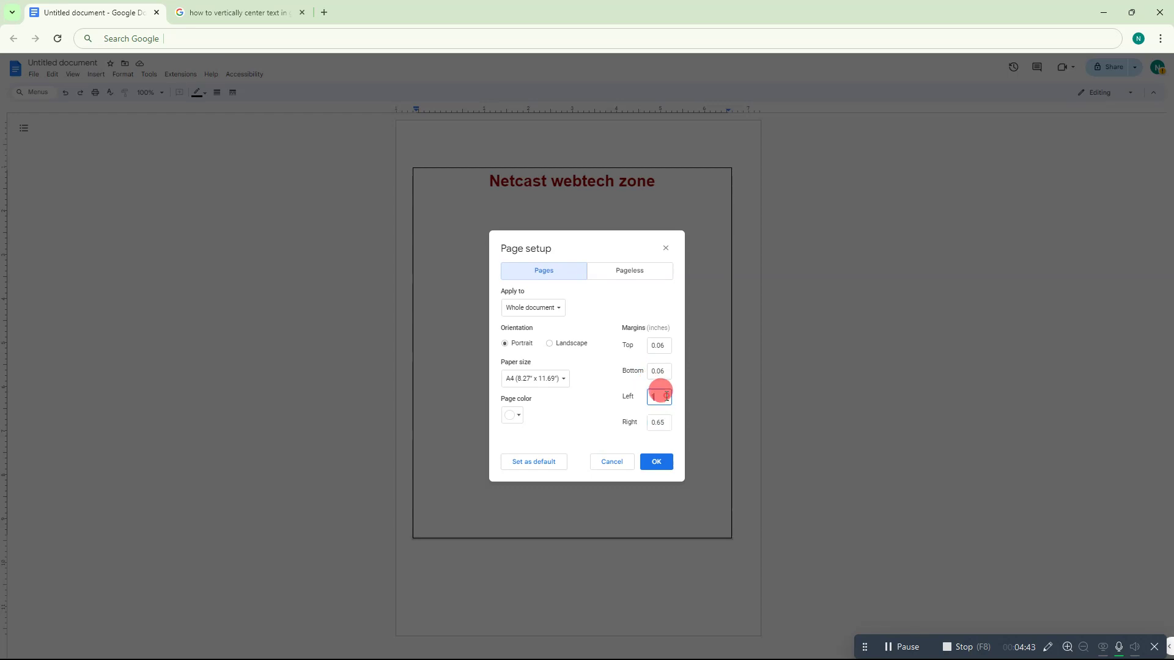
text(0.65)
click(659, 464)
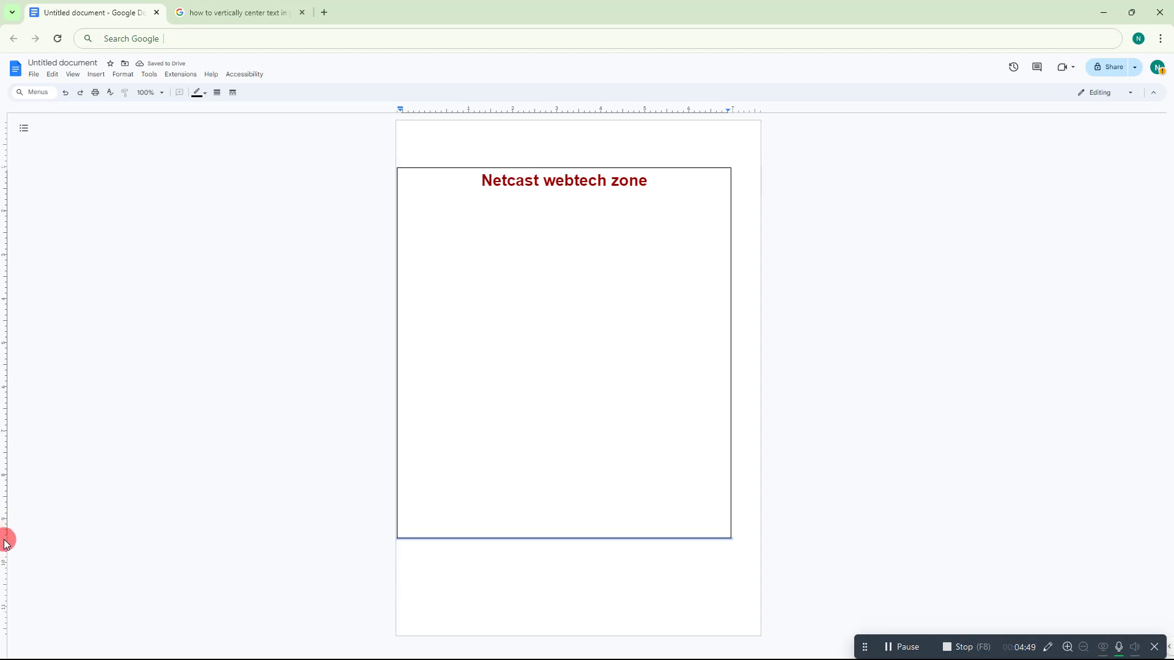
- Stretch the table down toward the page bottom and make its row taller
drag(510, 536, 511, 590)
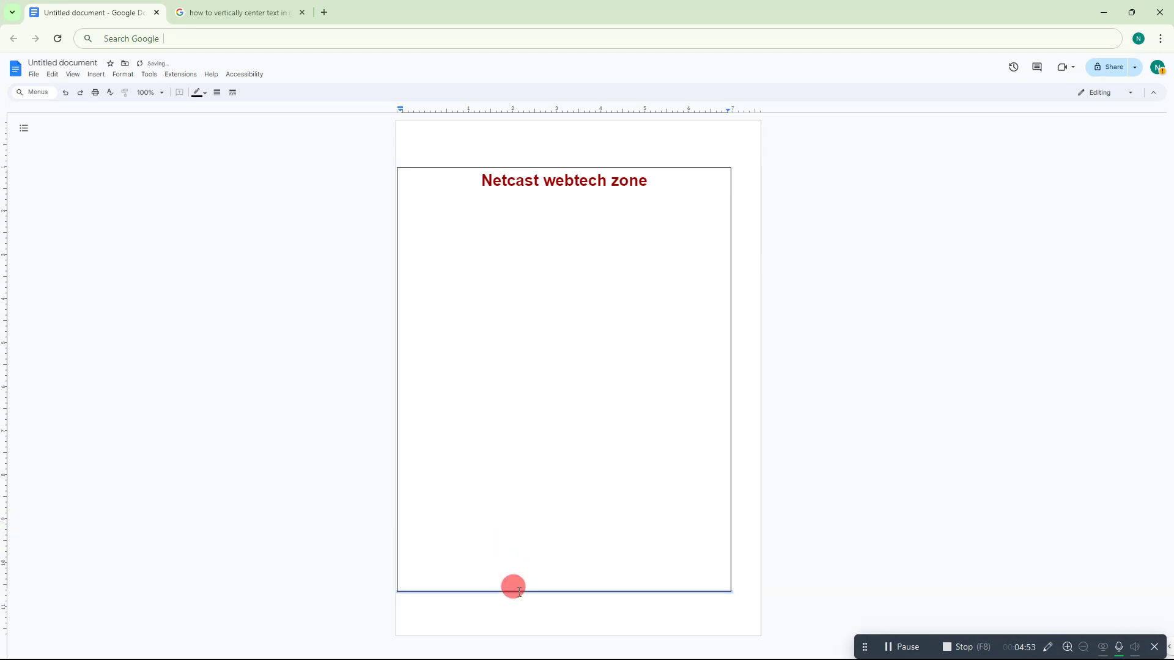
click(601, 344)
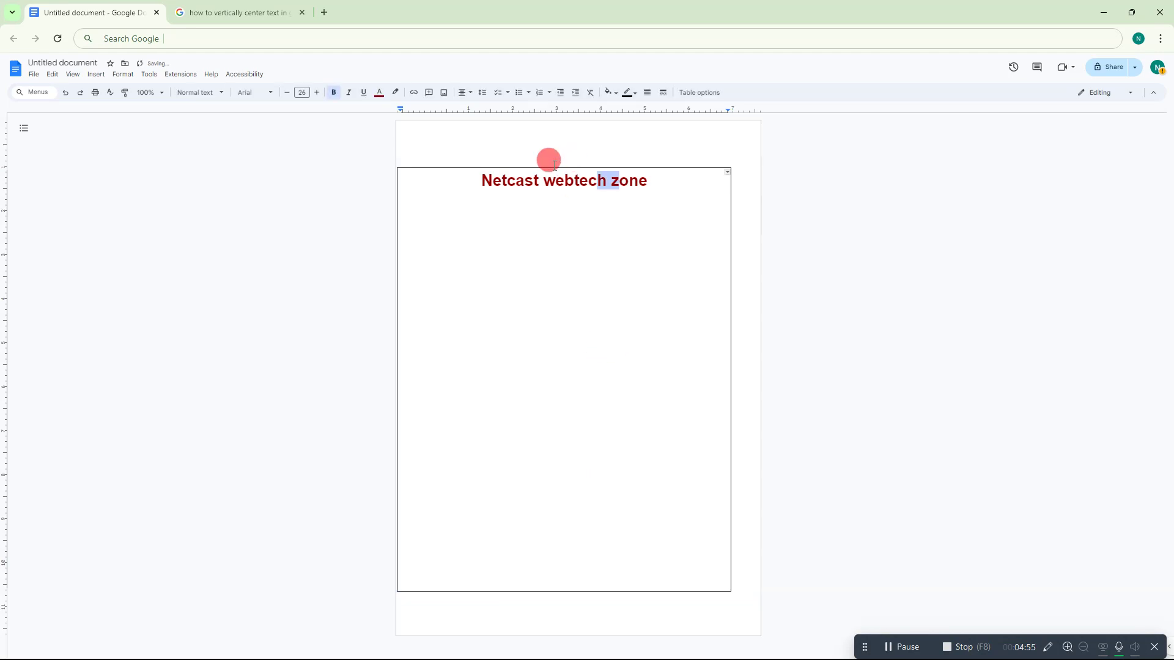
drag(548, 164, 554, 132)
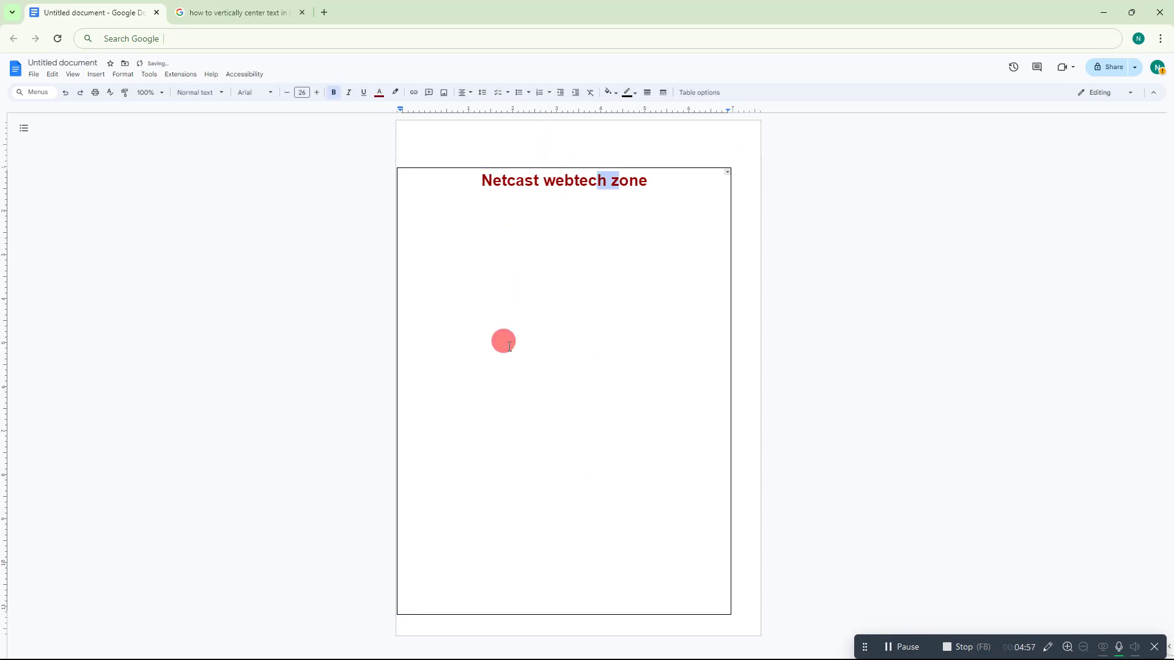
- Widen the title's paragraph indents and move the table's left and right edges outward
click(508, 373)
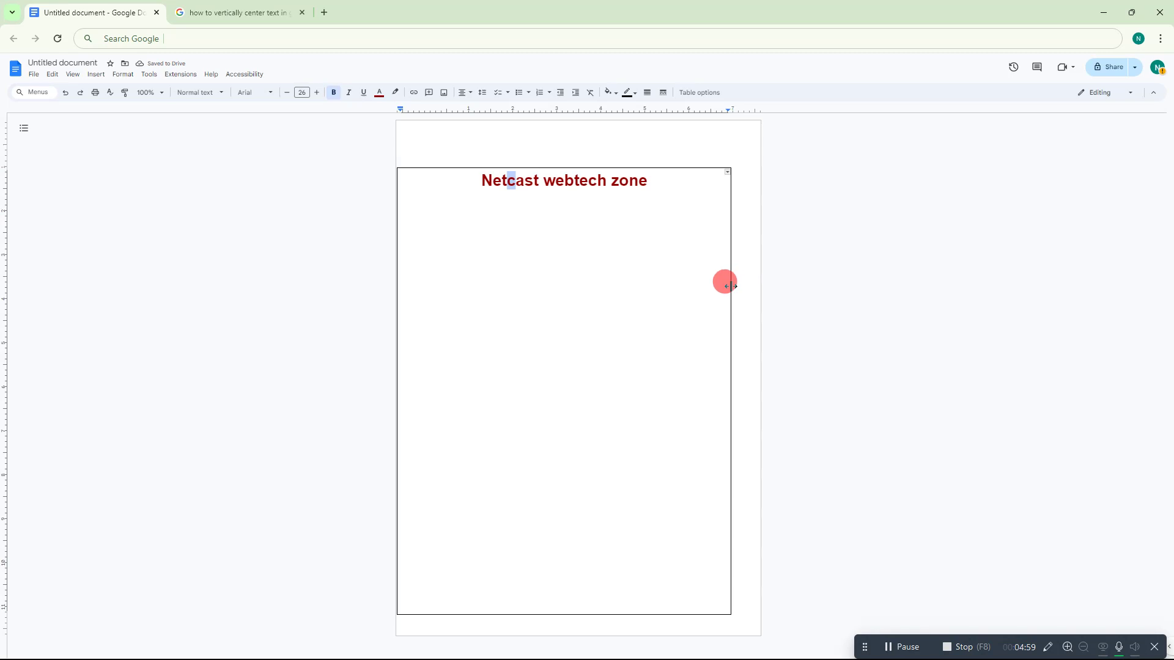
drag(730, 113, 752, 112)
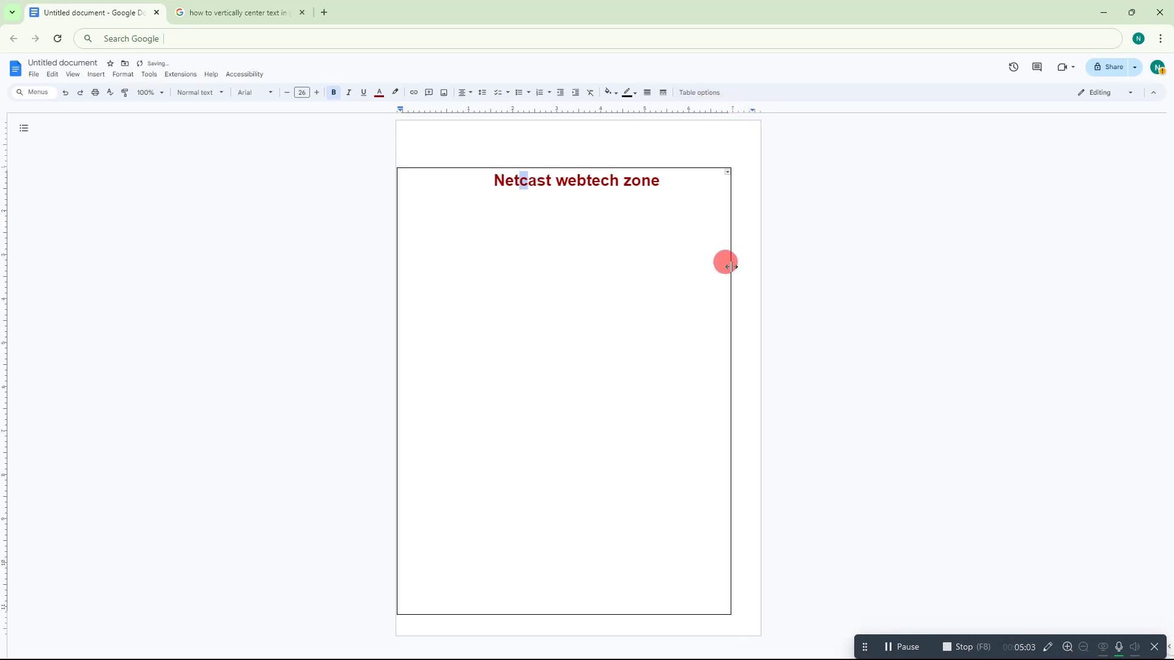
drag(729, 265, 749, 266)
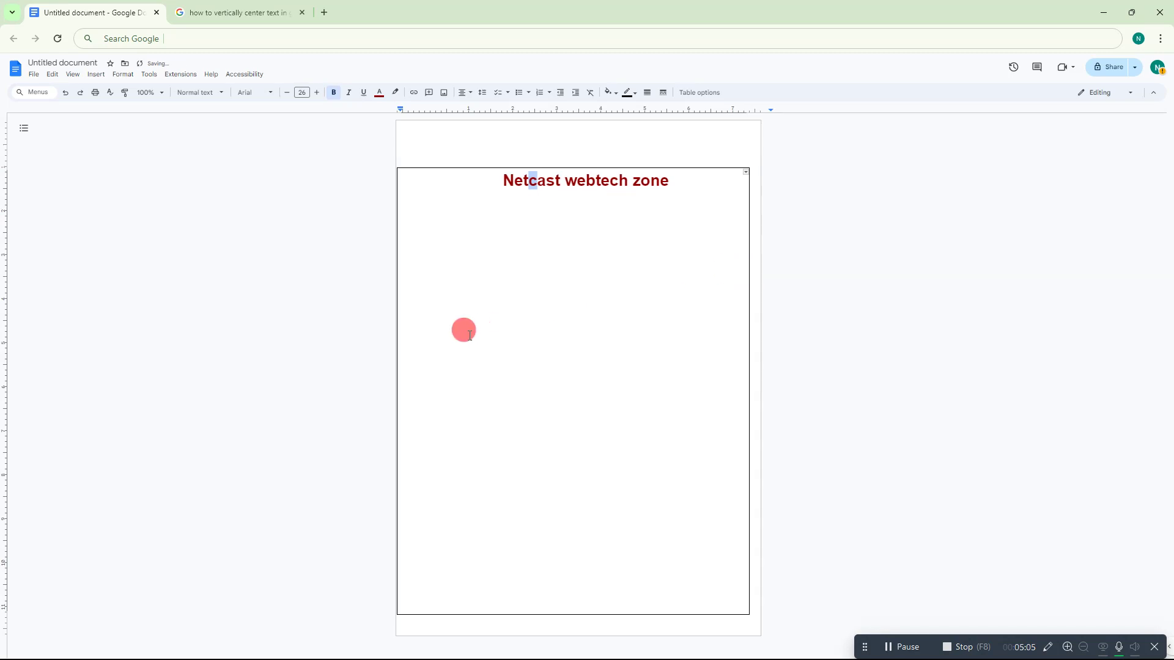
drag(400, 109, 407, 110)
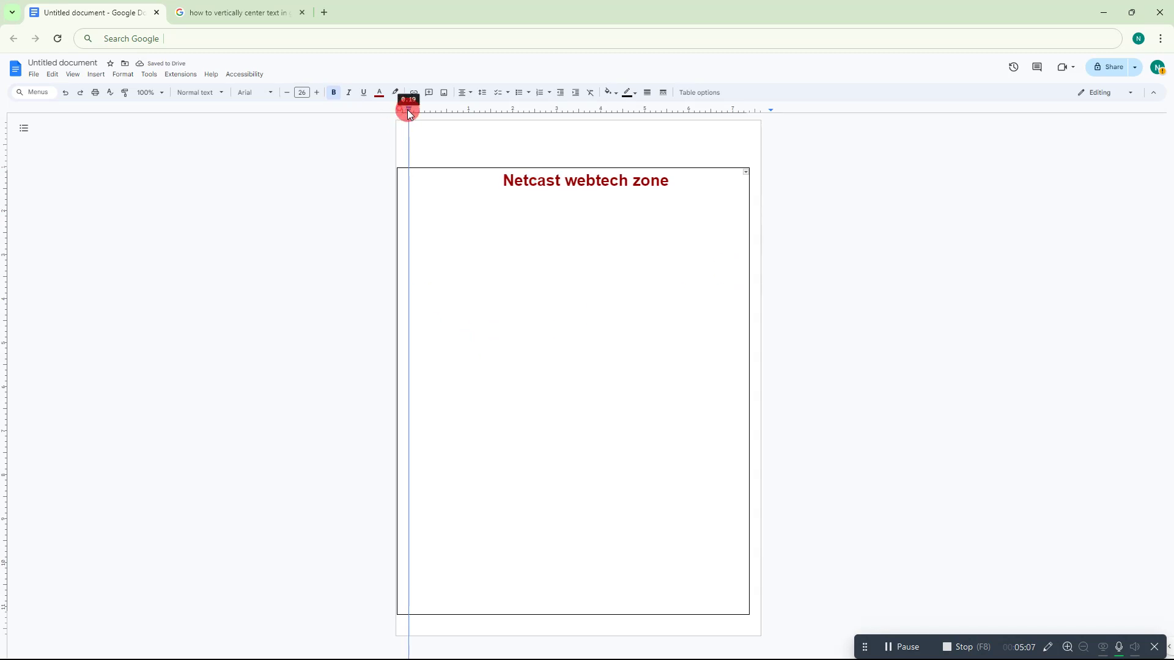
drag(400, 308, 405, 328)
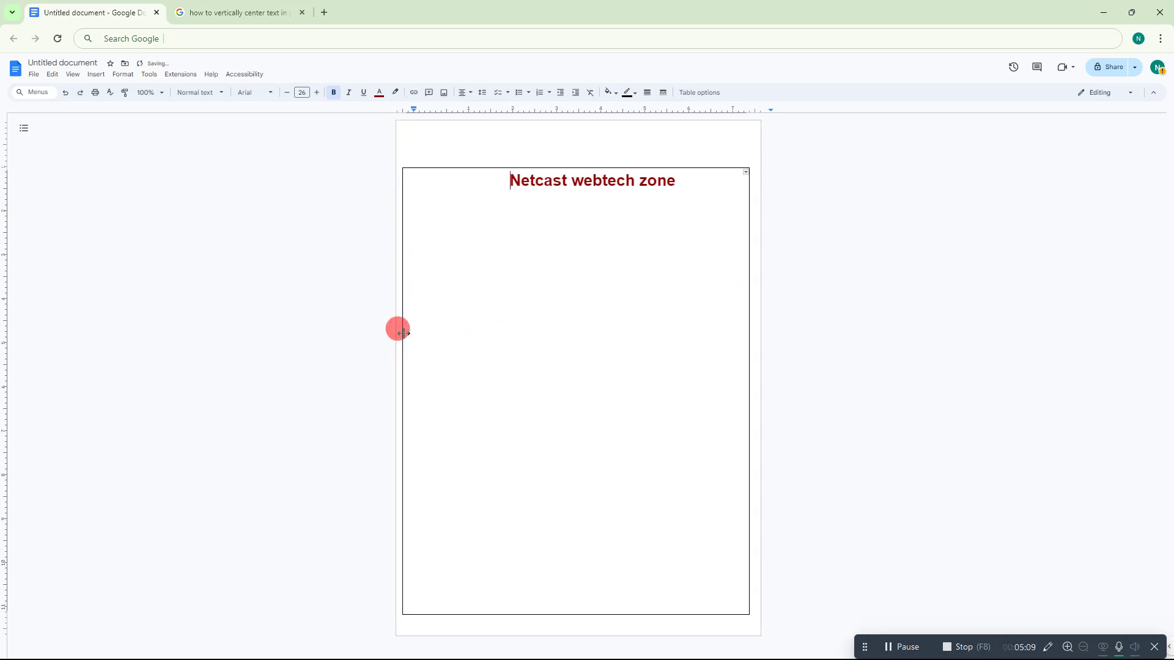
- Centre the 'Netcast webtech zone' title line horizontally
triple_click(520, 180)
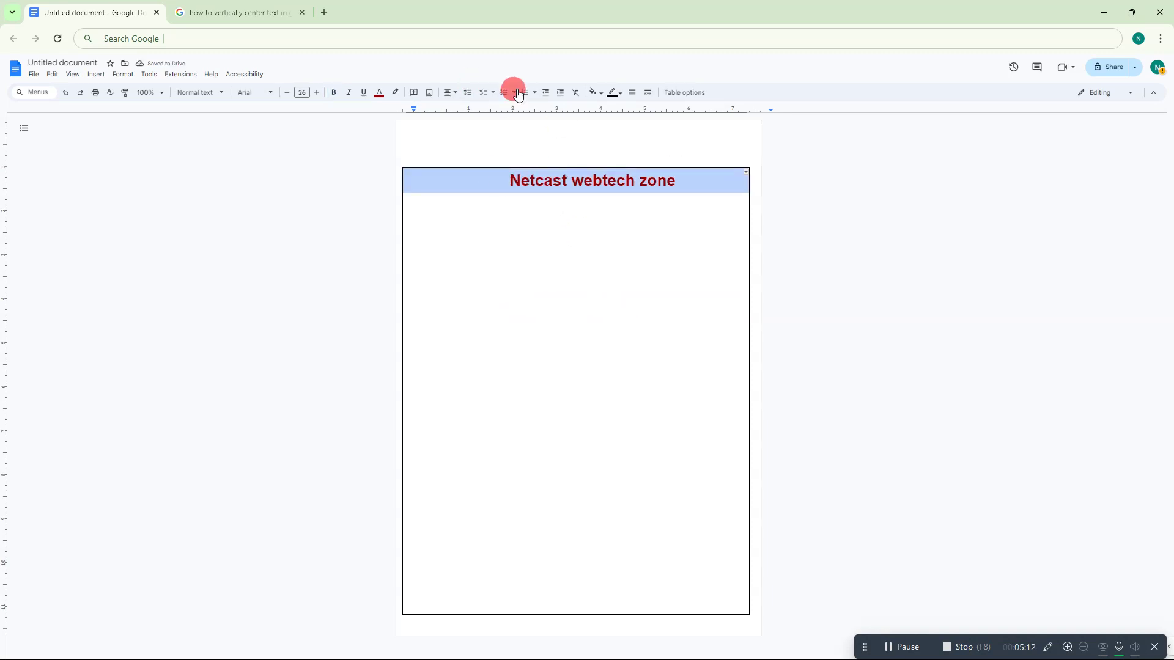
click(447, 93)
click(463, 109)
- Bring up the Format menu's table commands
click(577, 235)
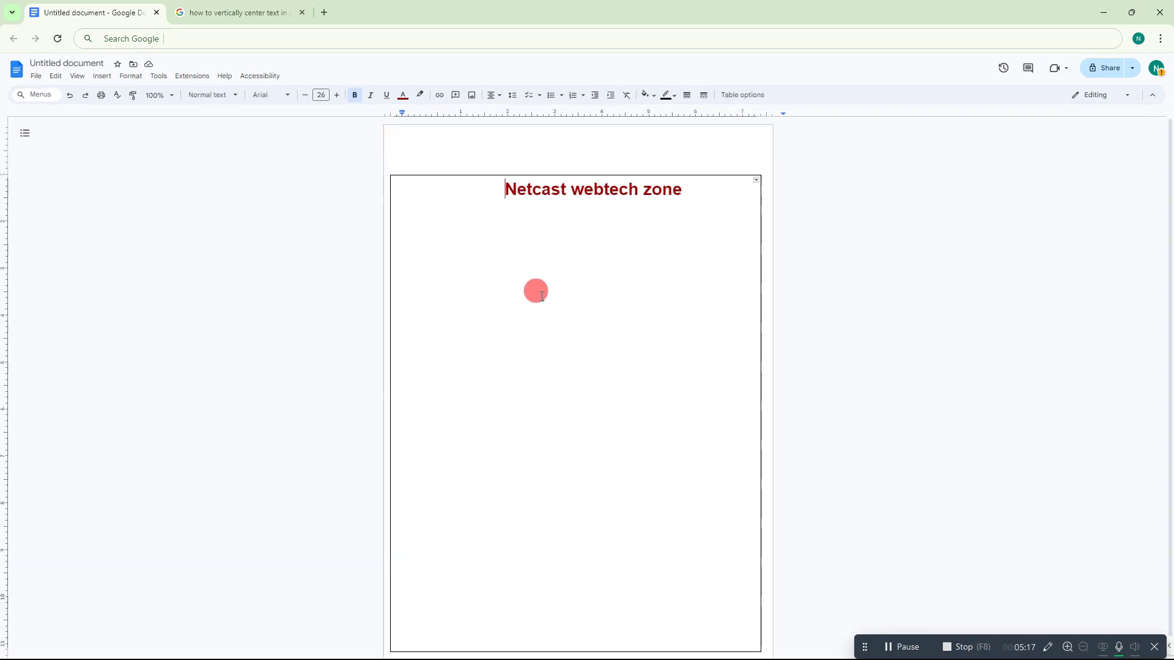
scroll(493, 262, up, 1)
scroll(541, 291, up, 1)
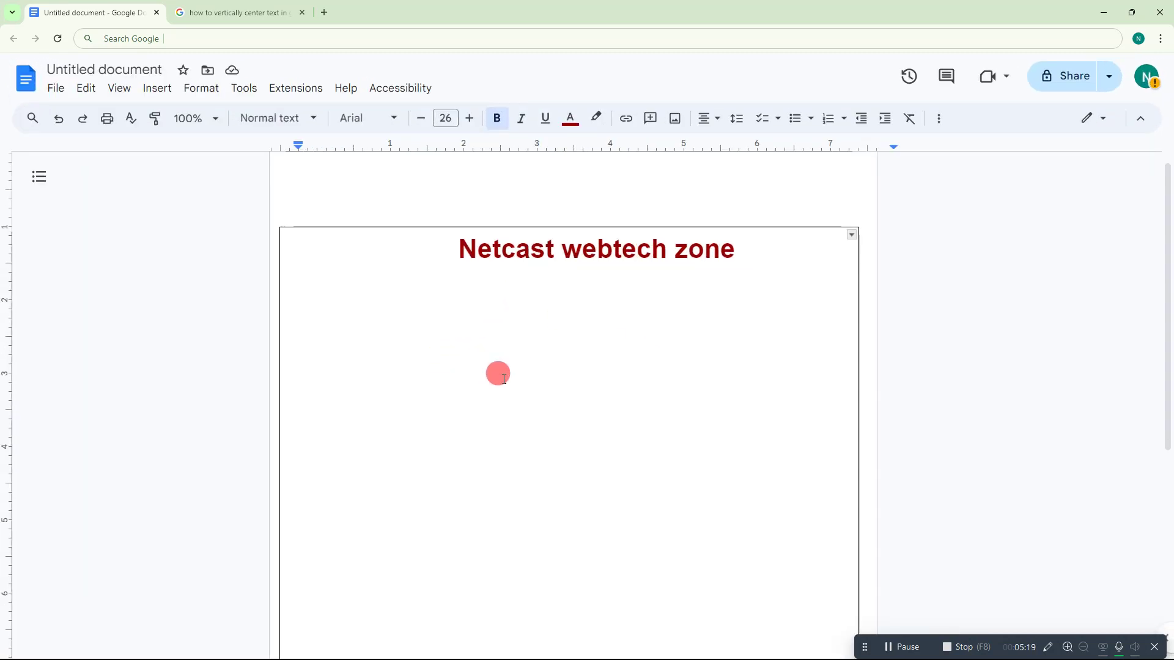
scroll(495, 367, down, 2)
scroll(495, 358, up, 2)
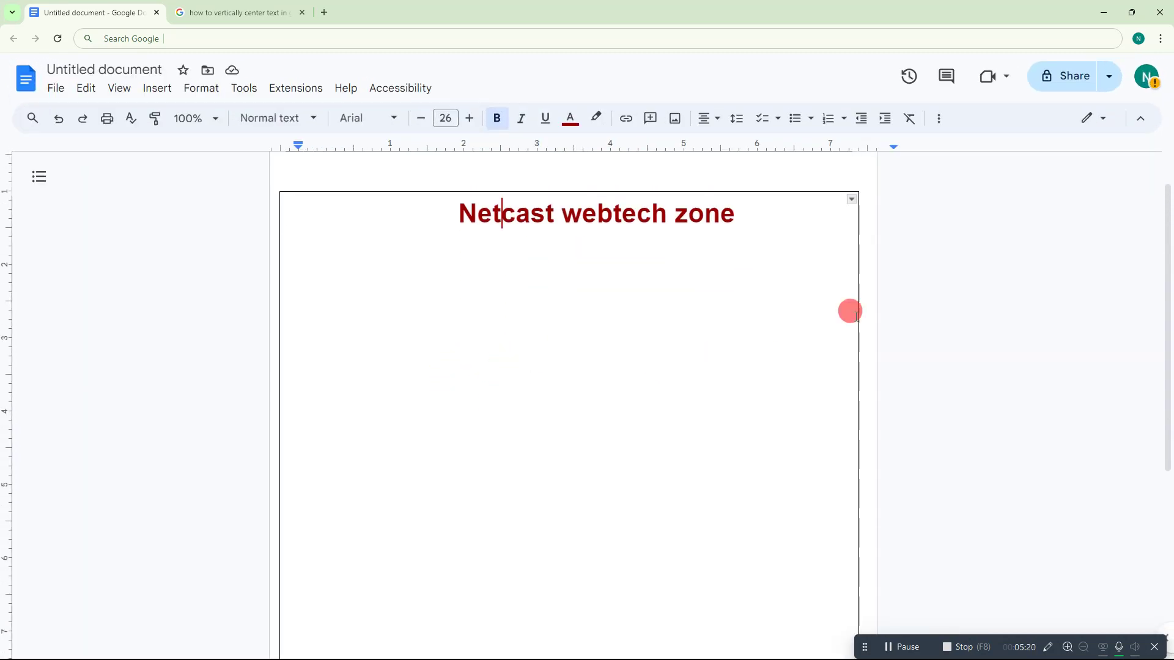
click(938, 117)
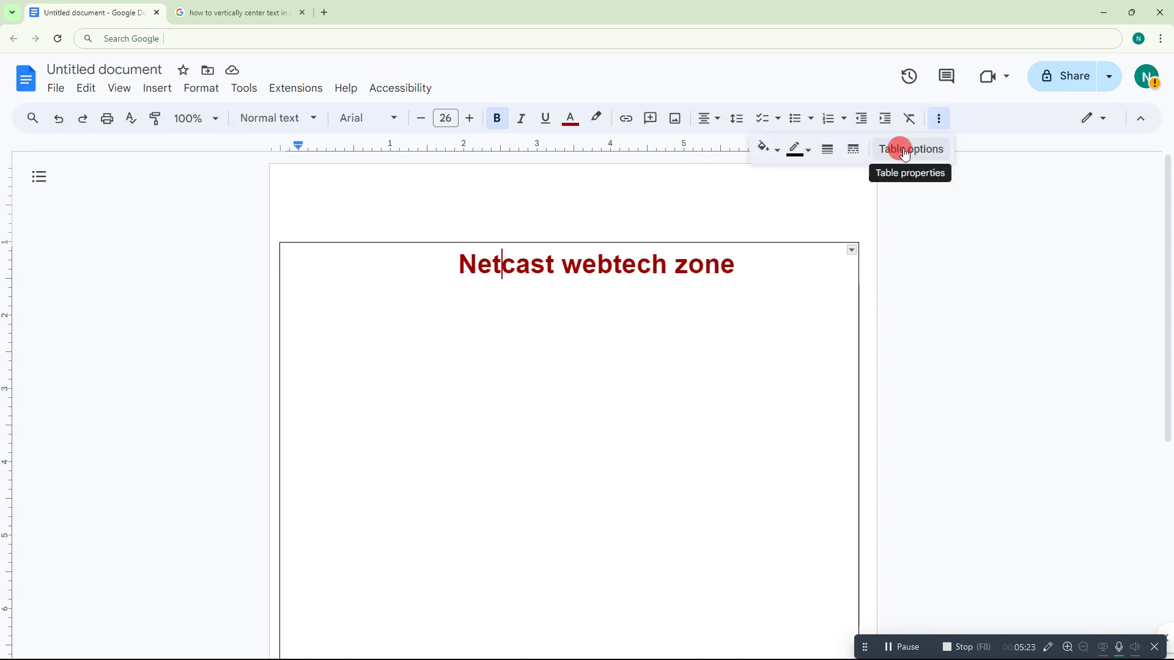
click(241, 88)
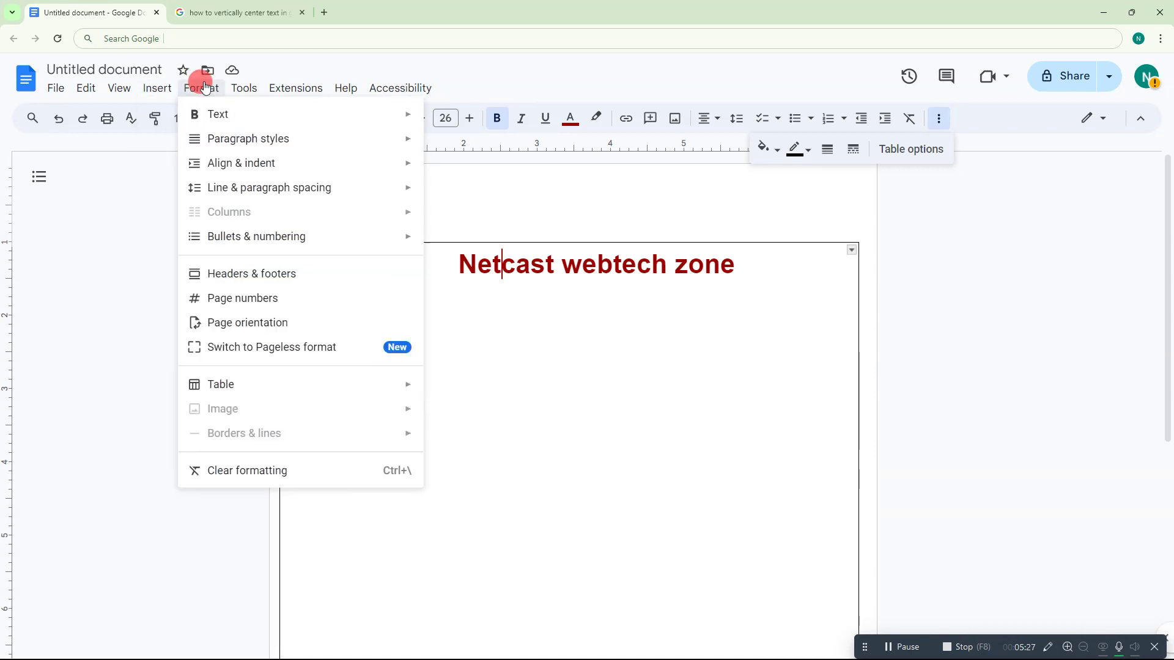
mouse_move(221, 385)
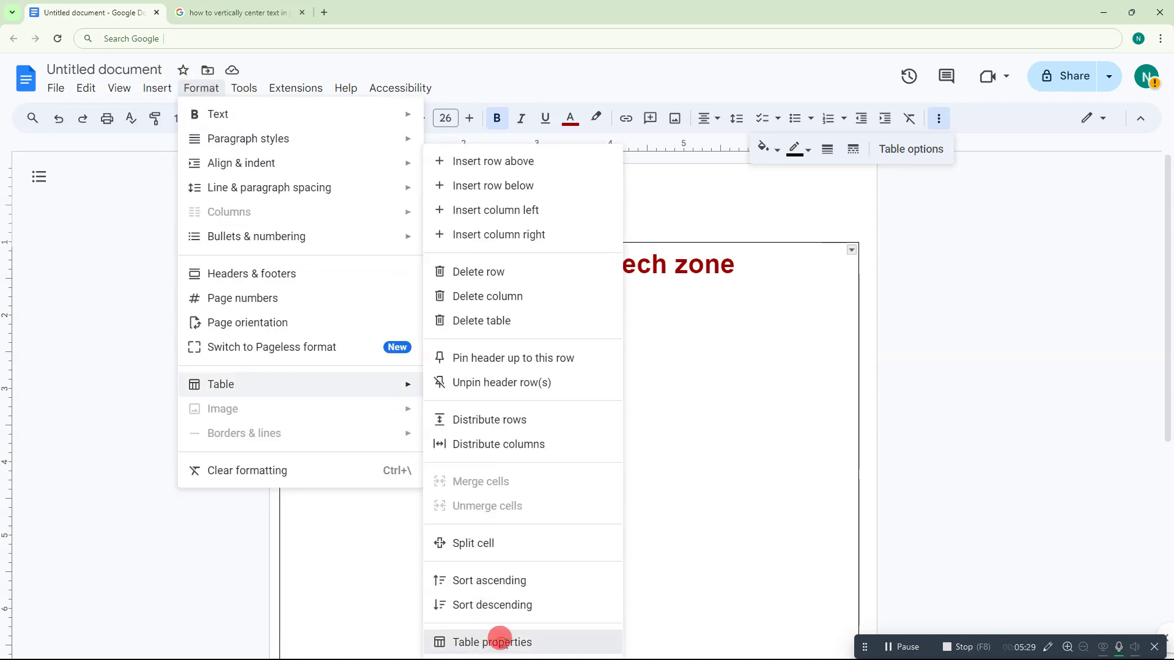
- Set the cell's vertical alignment to Middle in Table properties and close the sidebar
click(492, 642)
scroll(1082, 468, down, 2)
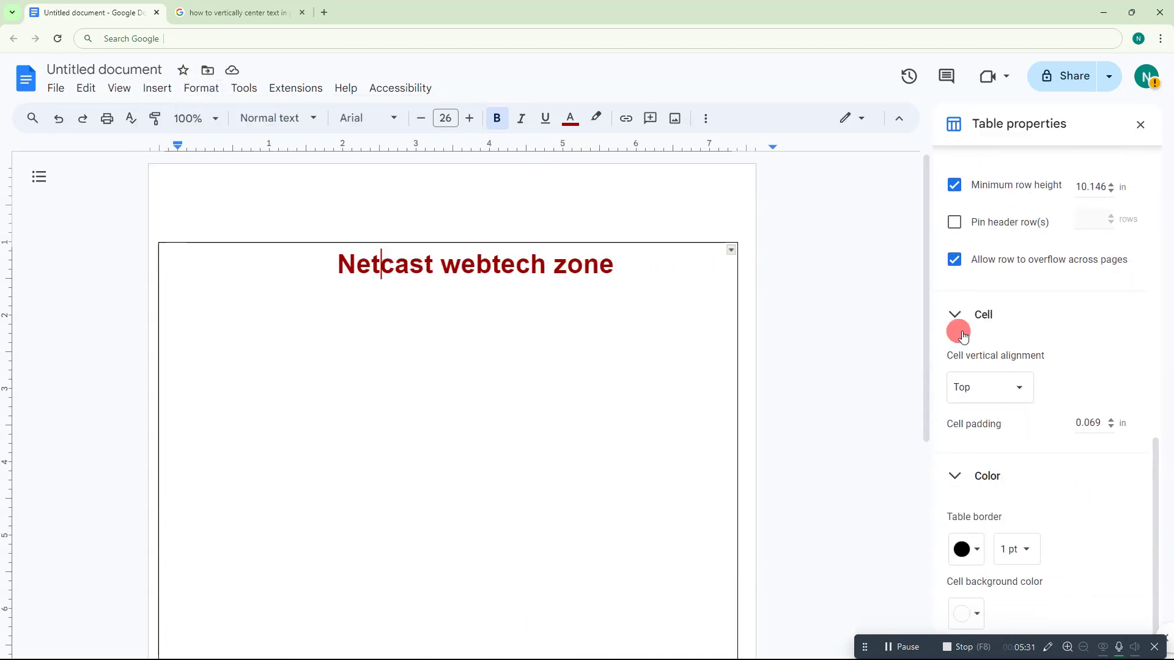
scroll(962, 335, up, 2)
scroll(963, 413, down, 2)
click(1001, 386)
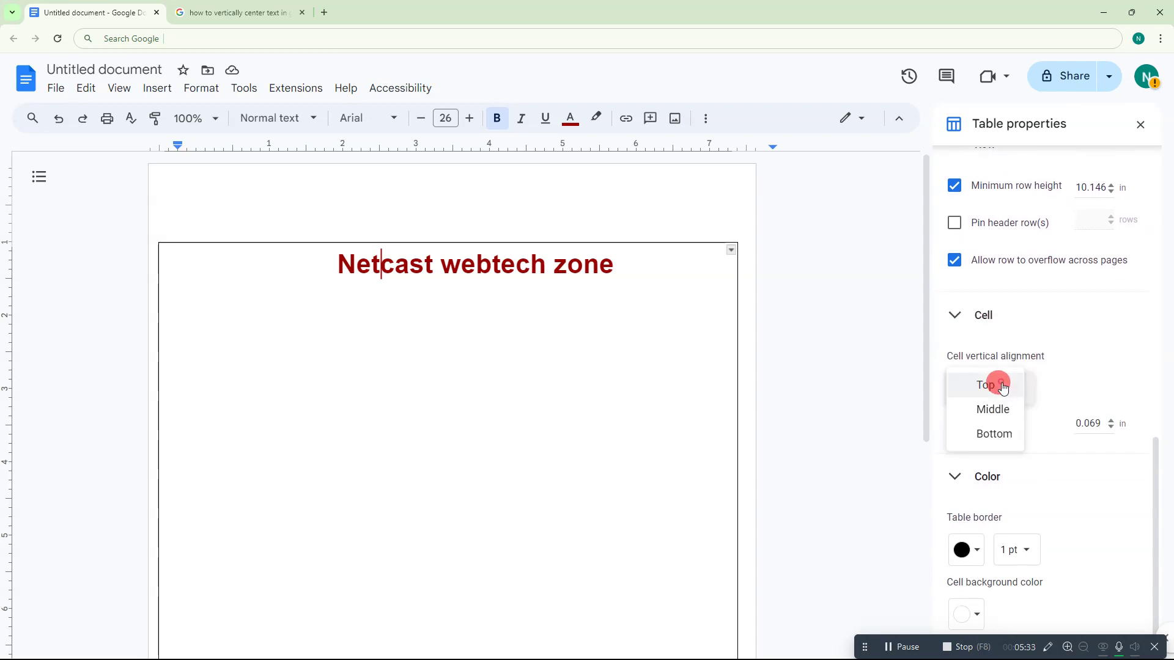
click(992, 409)
scroll(674, 385, down, 2)
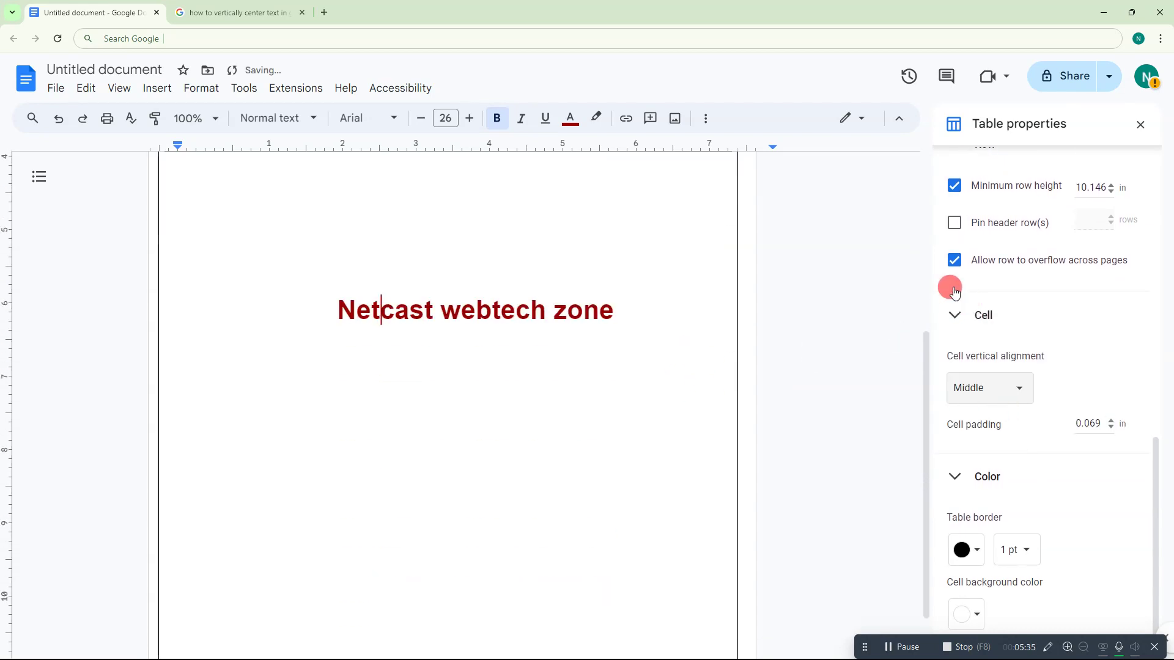
click(1140, 126)
scroll(674, 449, down, 3)
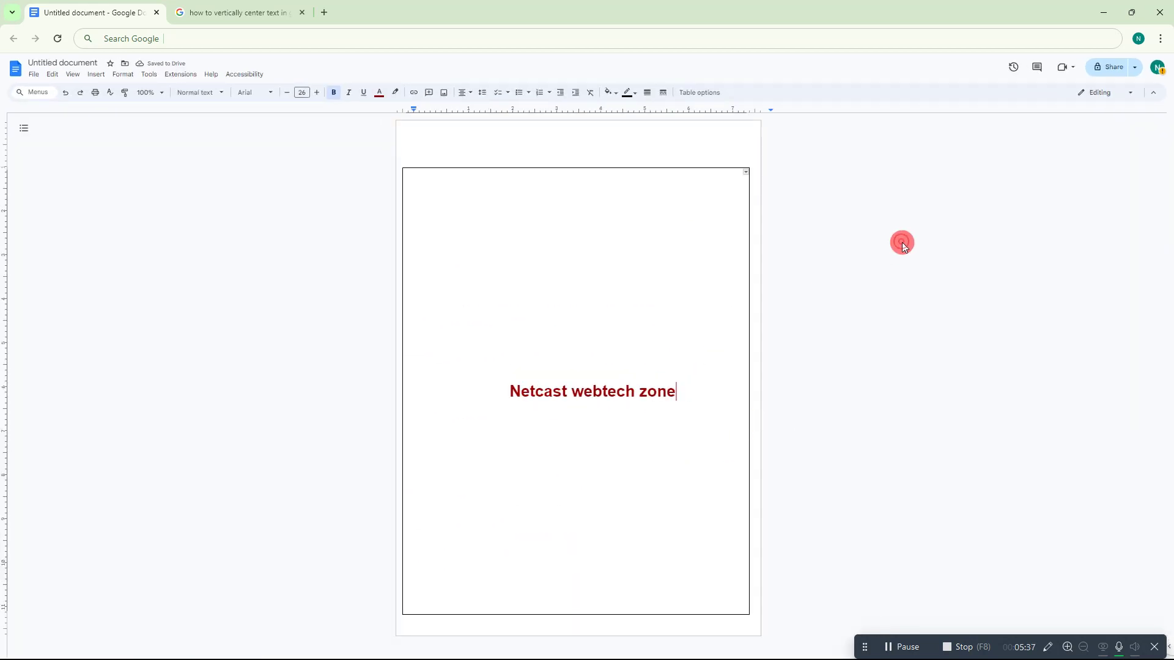
click(697, 146)
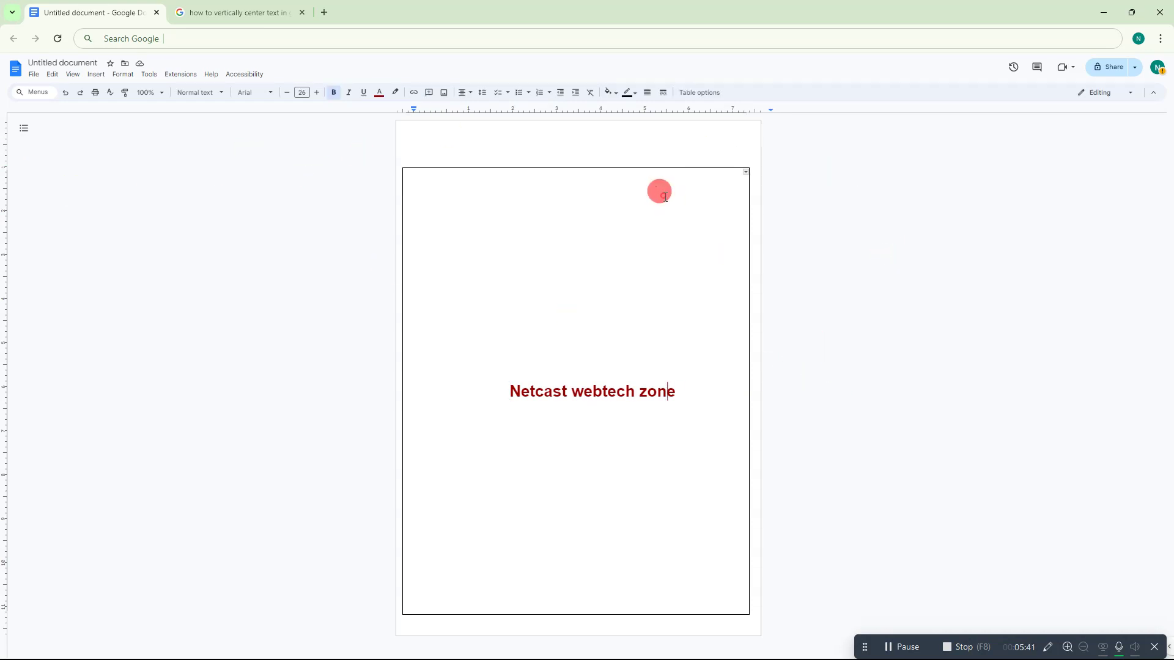
click(699, 93)
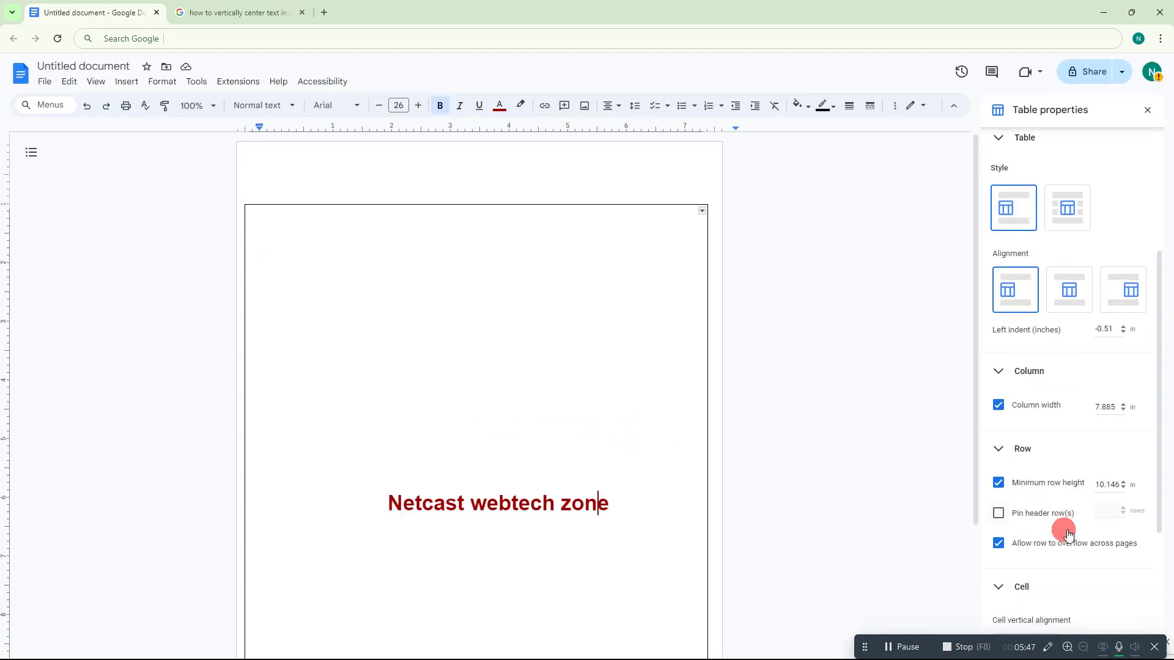
scroll(1064, 536, down, 3)
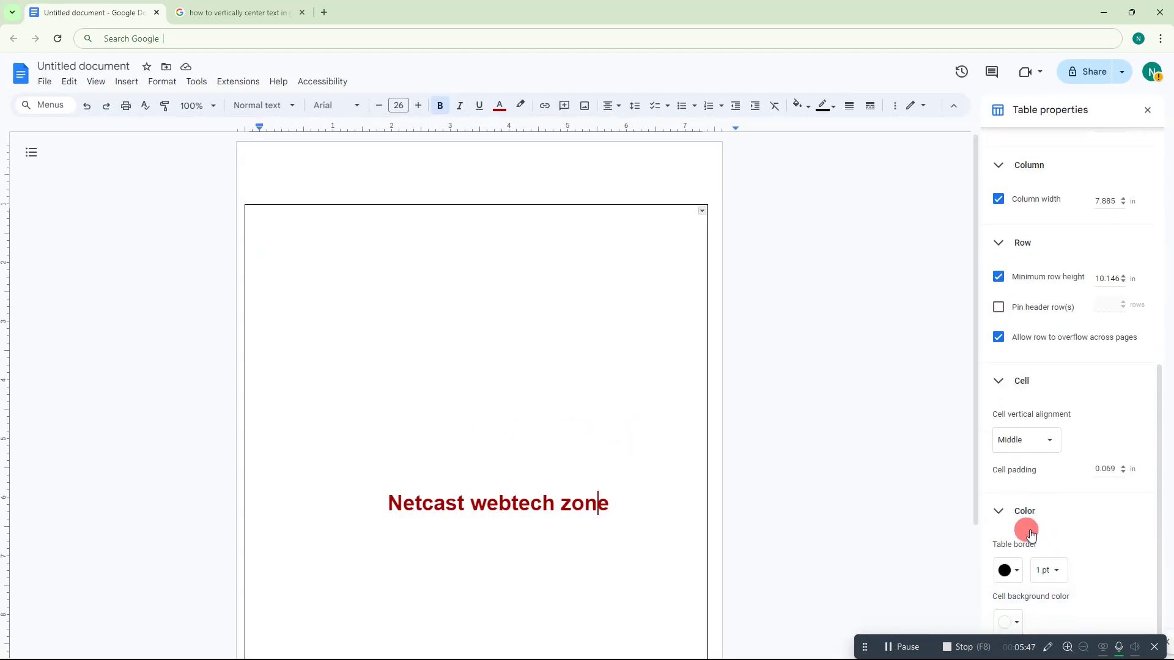
- Set the table border width to 0 pt and close Table properties
click(998, 510)
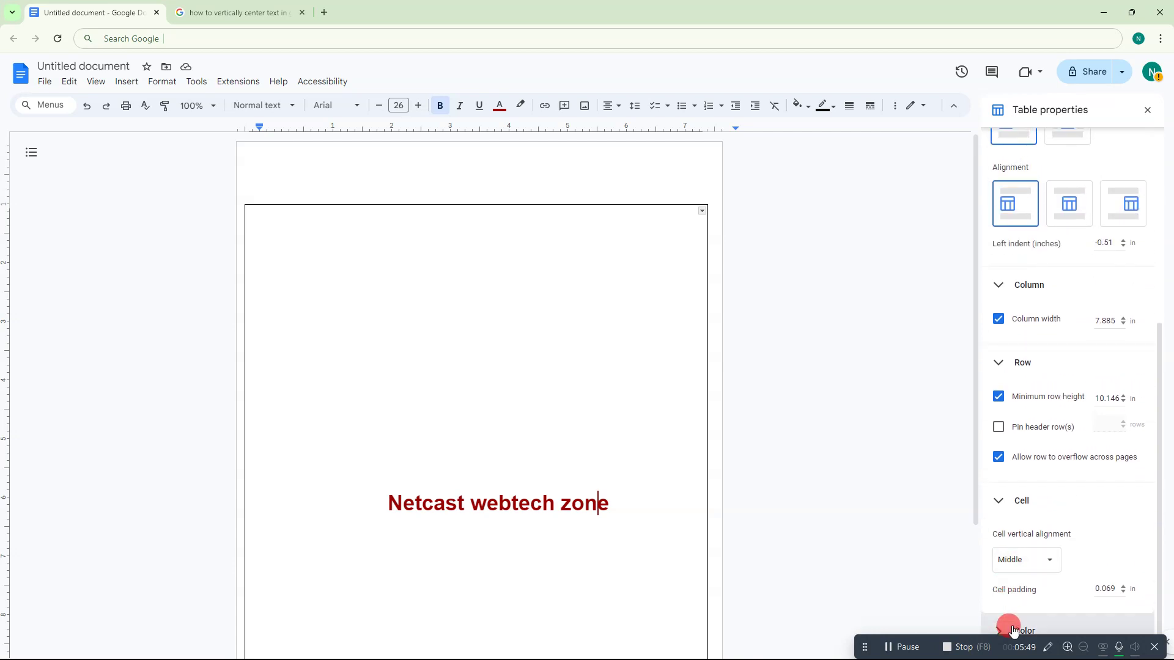
drag(864, 646, 680, 653)
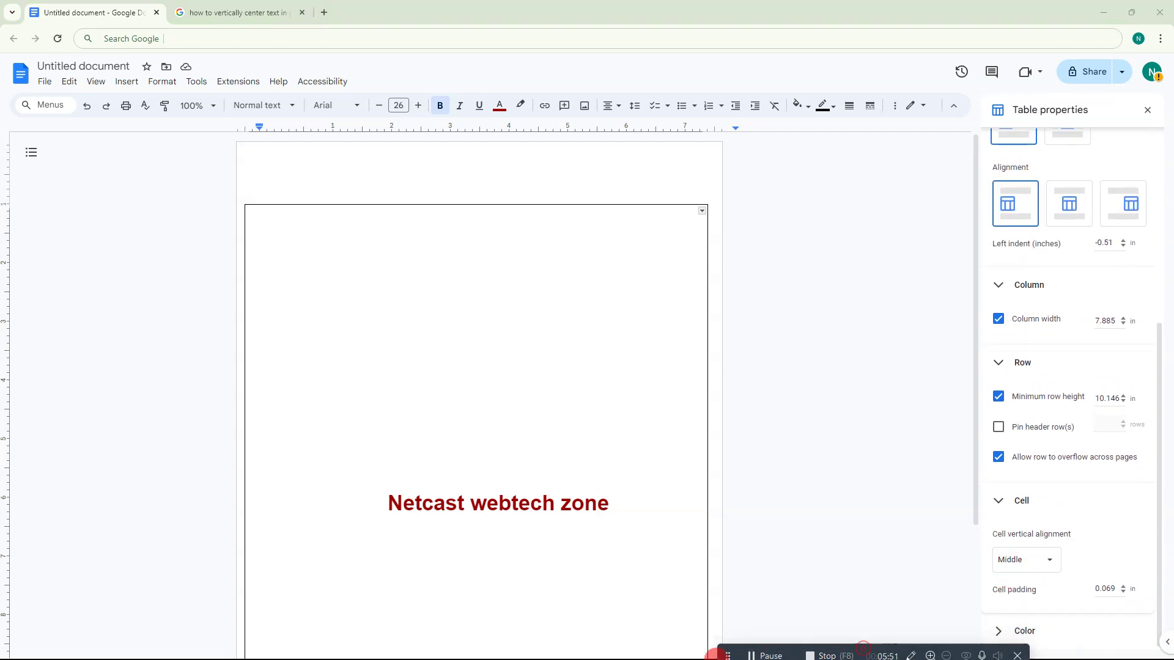
click(1000, 629)
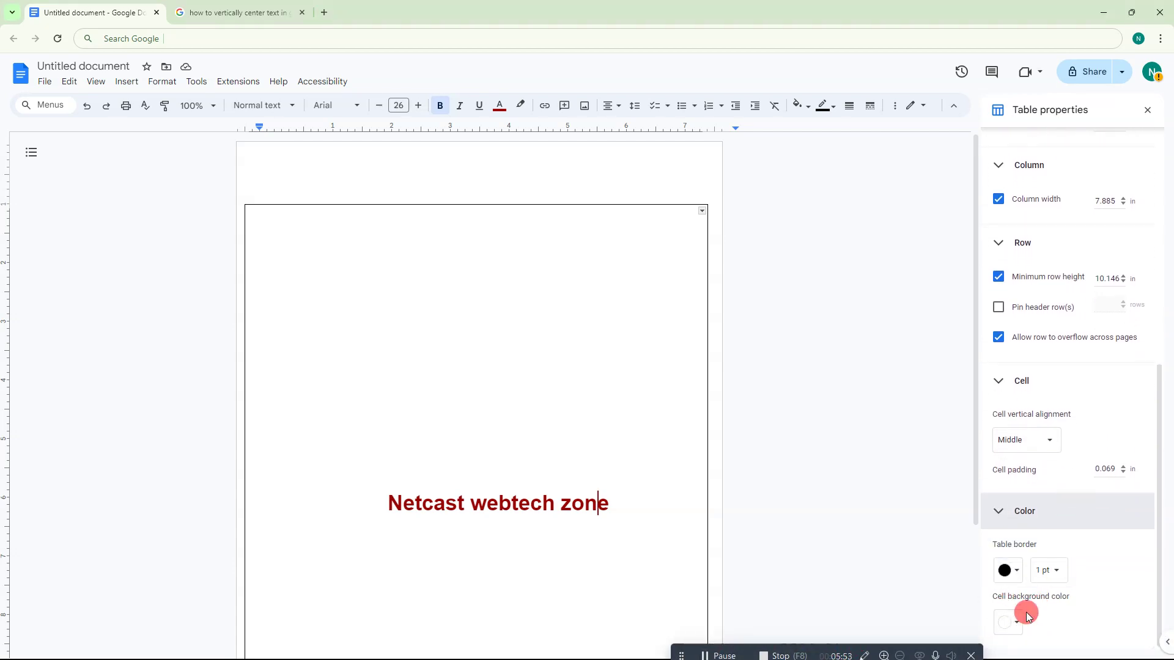
click(1042, 572)
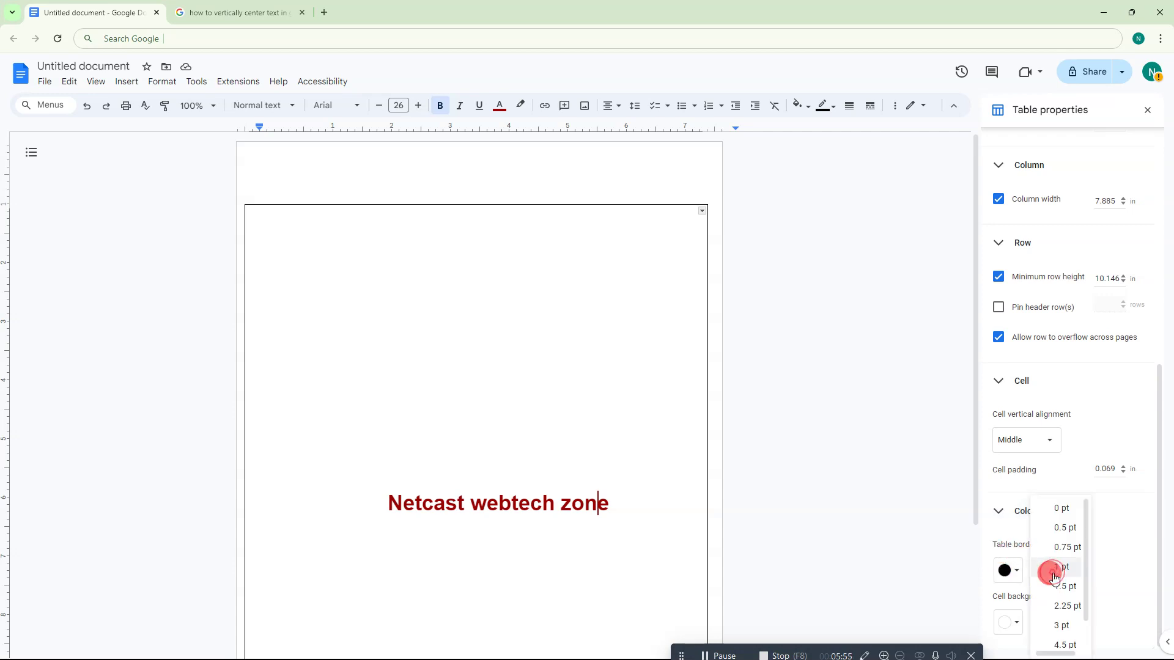
click(1064, 510)
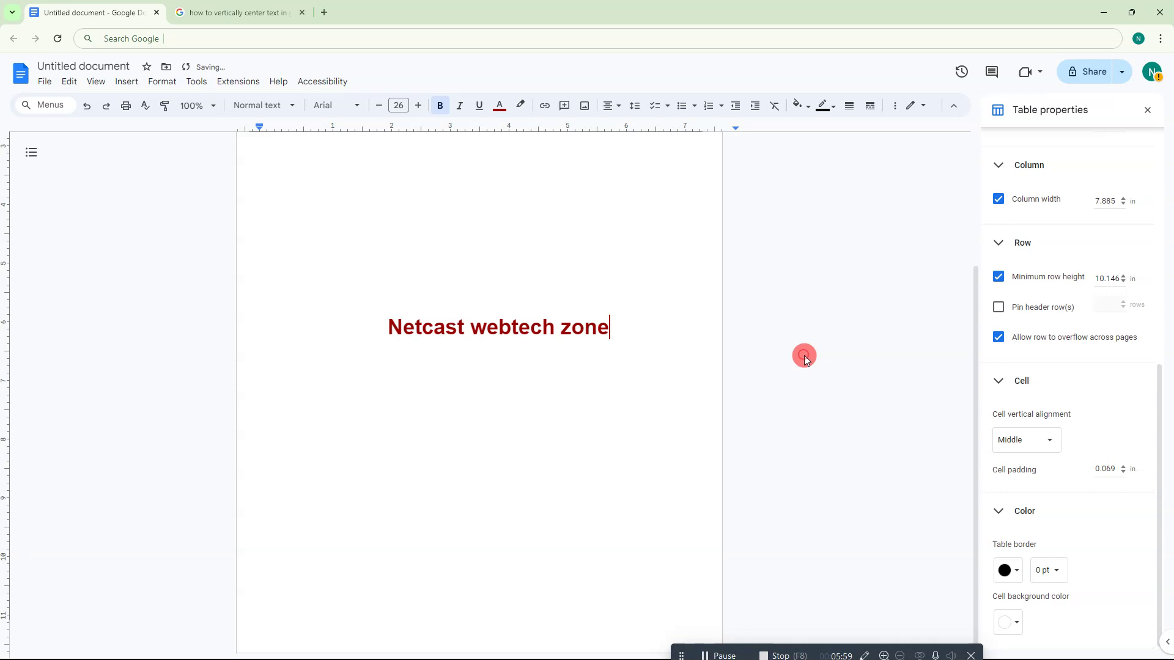
click(1147, 111)
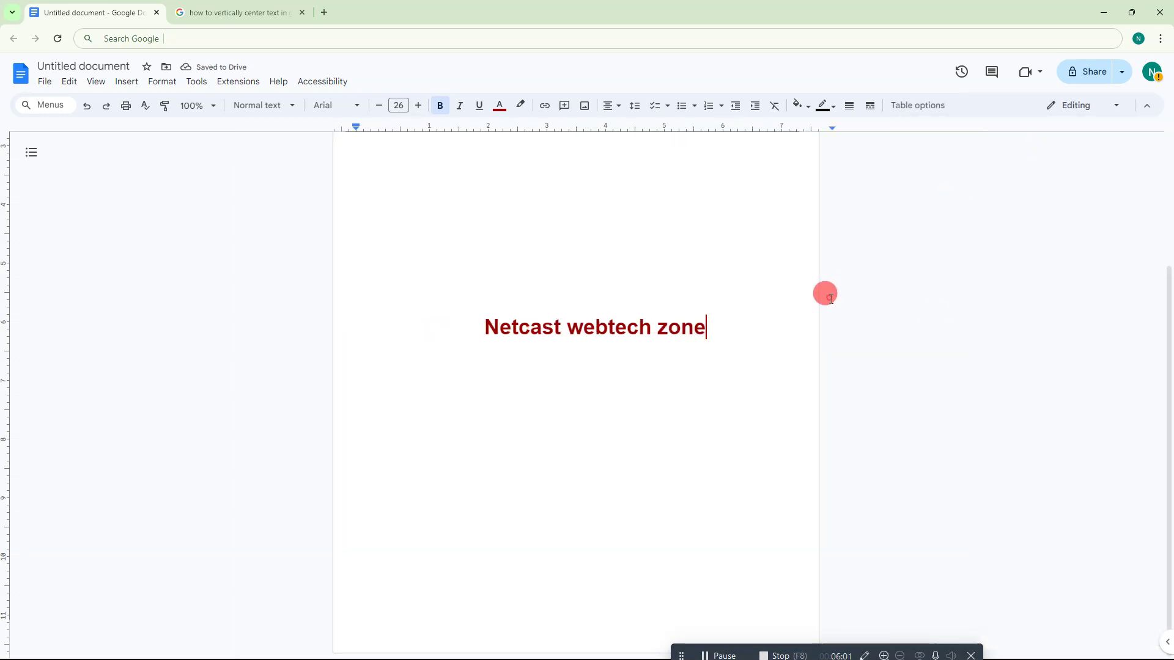
scroll(761, 366, up, 2)
scroll(587, 367, down, 2)
click(573, 327)
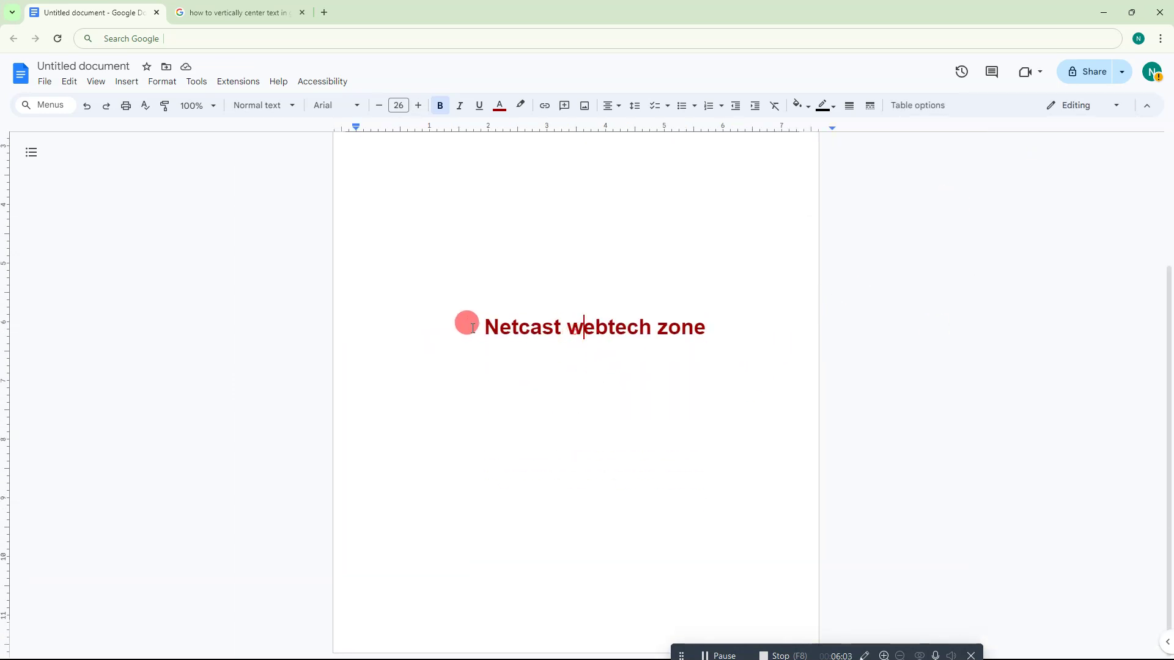